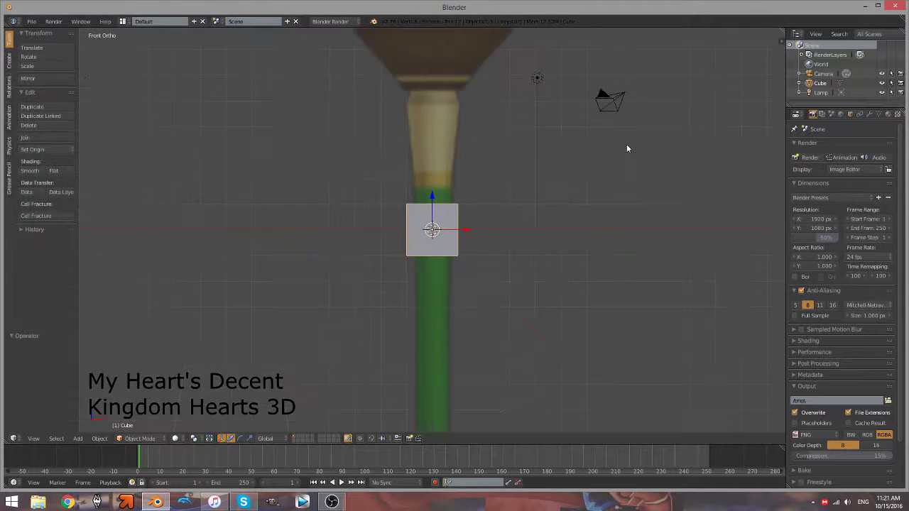
# Add a circle mesh, scale it to the handle's width and raise it along the shaft
pyautogui.hotkey('shift', 'a')
pyautogui.click(577, 268)
pyautogui.press('Tab')
pyautogui.press('s')
pyautogui.click(488, 309)
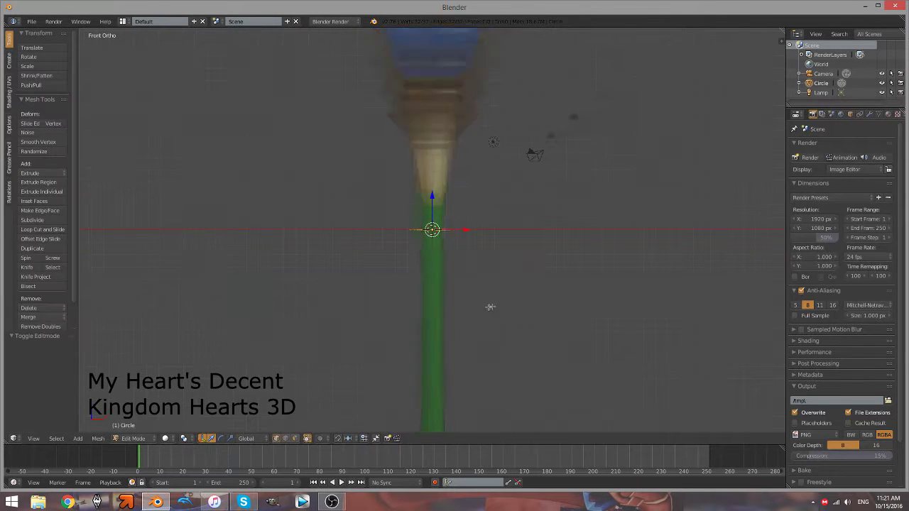
pyautogui.scroll(3, 544, 266)
pyautogui.scroll(4, 540, 262)
pyautogui.scroll(-10, 515, 297)
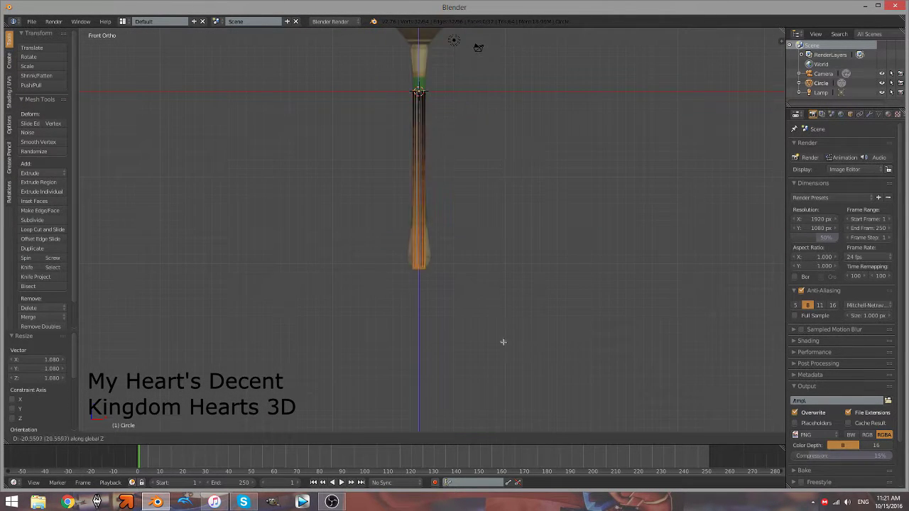
pyautogui.scroll(3, 500, 203)
pyautogui.click(410, 239)
# Extrude the circle ring upward along the green handle into a tube
pyautogui.scroll(-4, 474, 345)
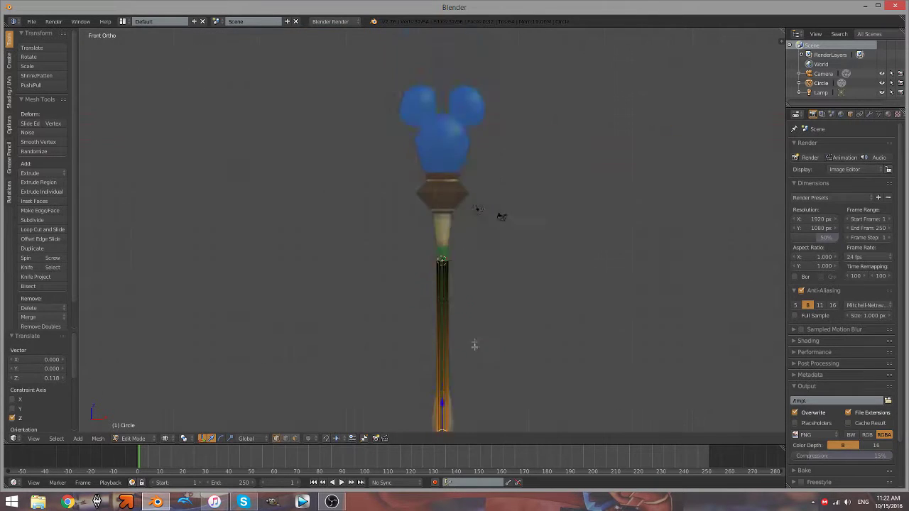
pyautogui.scroll(2, 475, 346)
pyautogui.press('e')
pyautogui.scroll(5, 367, 178)
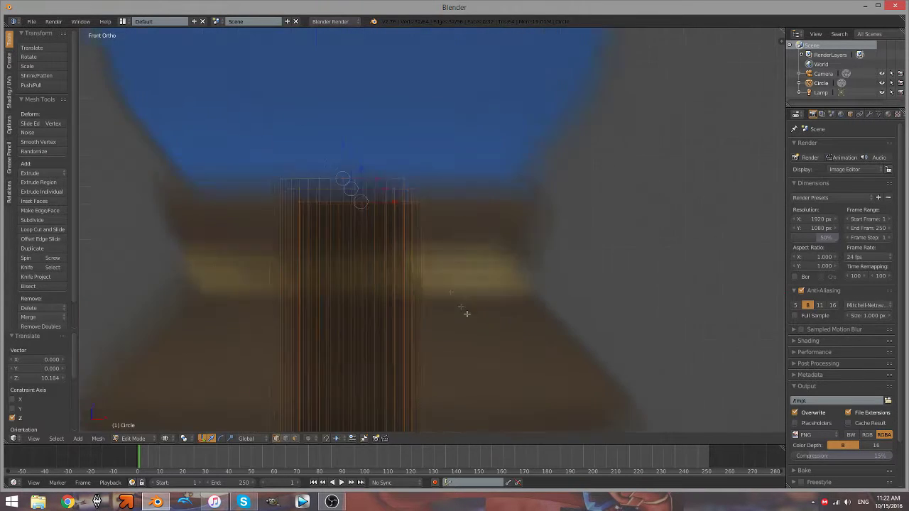
pyautogui.click(367, 178)
pyautogui.scroll(-4, 427, 284)
# Cut two edge loops across the shaft
pyautogui.press('a')
pyautogui.scroll(3, 523, 361)
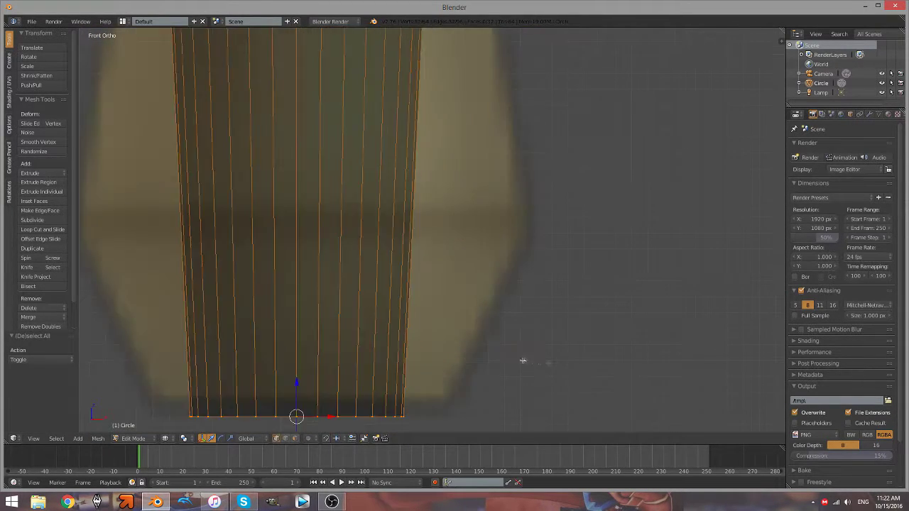
pyautogui.press('a')
pyautogui.scroll(-2, 522, 361)
pyautogui.click(463, 78)
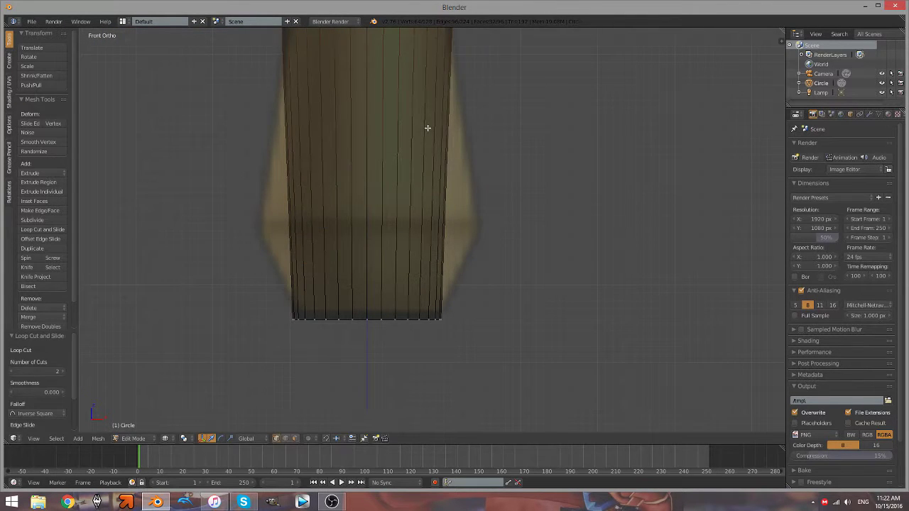
pyautogui.scroll(-4, 428, 127)
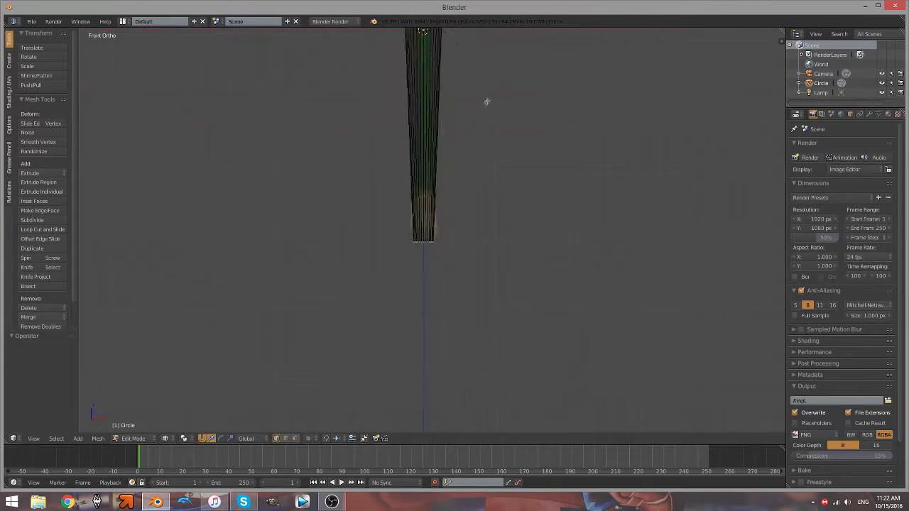
pyautogui.click(461, 194)
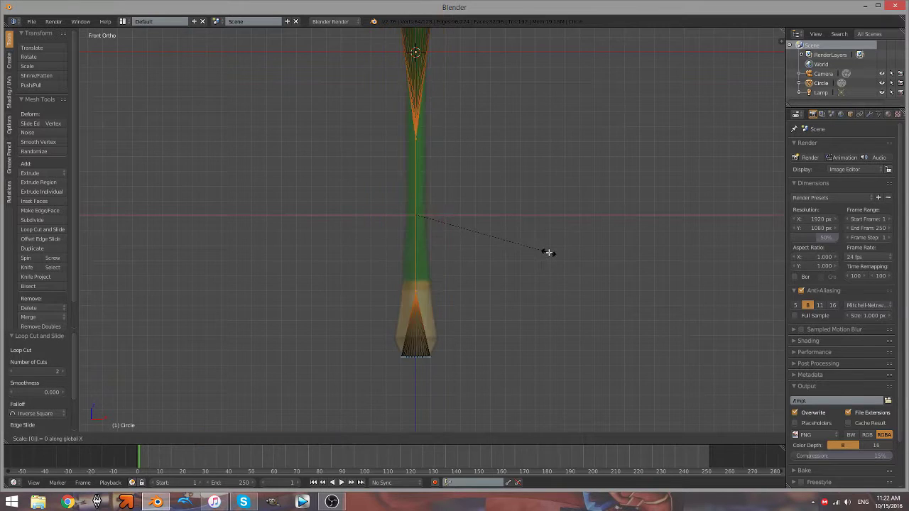
# Begin another loop cut on the shaft with Ctrl+R
pyautogui.press('a')
pyautogui.scroll(3, 457, 243)
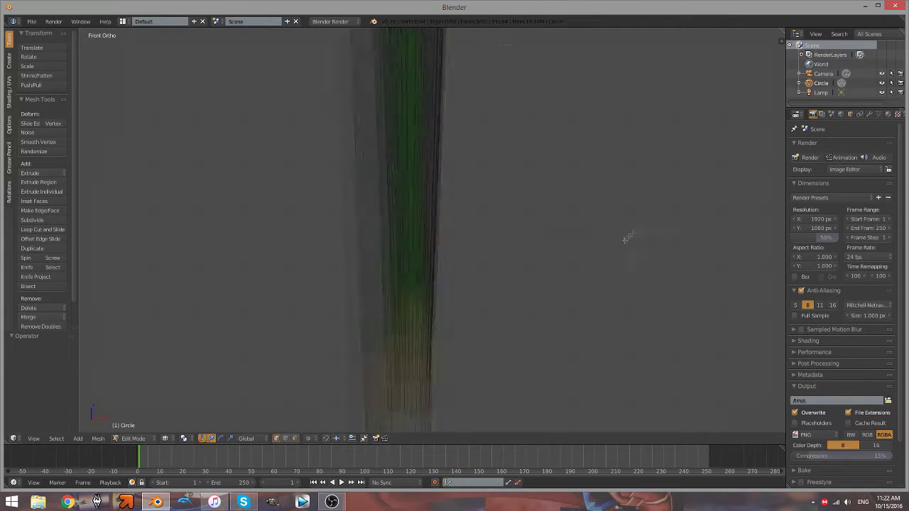
pyautogui.scroll(3, 505, 345)
pyautogui.scroll(2, 403, 282)
pyautogui.hotkey('ctrl', 'r')
pyautogui.scroll(-6, 491, 240)
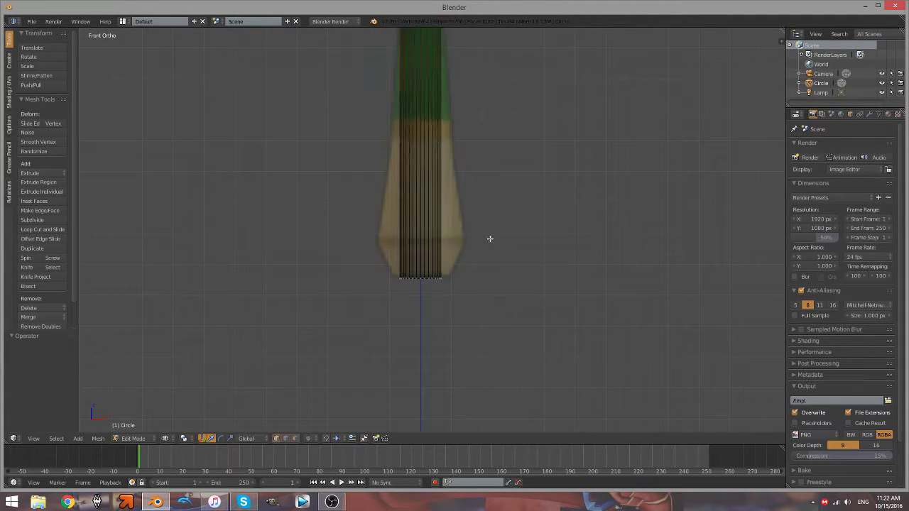
pyautogui.scroll(5, 475, 53)
pyautogui.scroll(2, 474, 53)
# Scale the bottom ring outward and shift it along Z to taper the lower end
pyautogui.press('s')
pyautogui.click(566, 319)
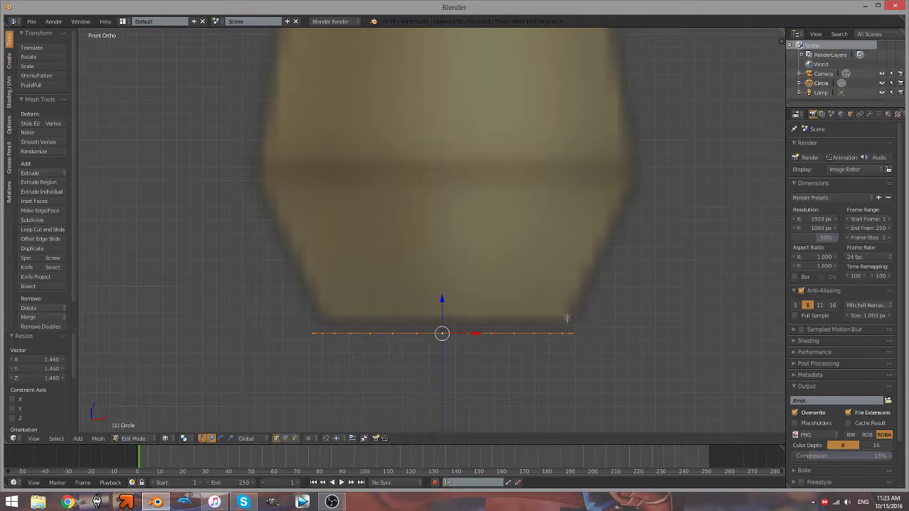
pyautogui.press('g')
pyautogui.press('z')
pyautogui.click(604, 154)
pyautogui.scroll(-2, 642, 152)
pyautogui.scroll(-3, 656, 137)
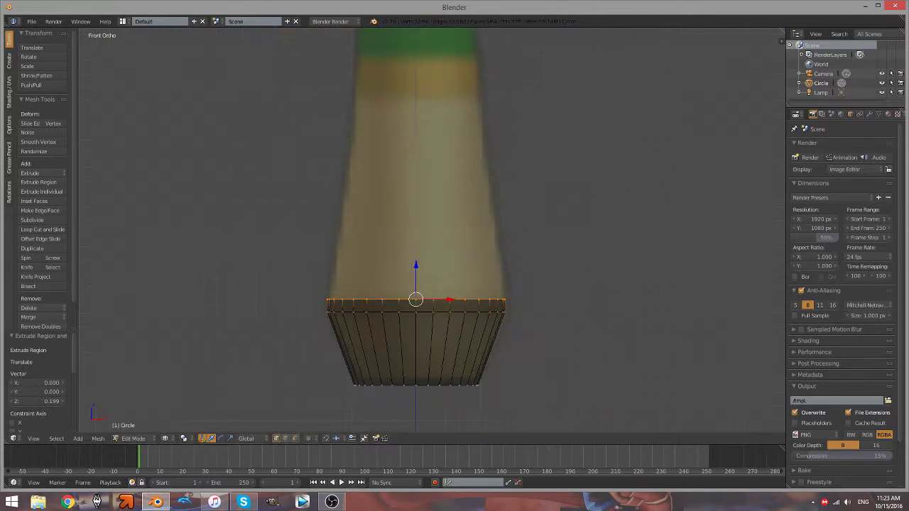
# Extrude the bottom ring to form the staff's end
pyautogui.press('e')
pyautogui.scroll(3, 533, 156)
pyautogui.click(536, 93)
pyautogui.scroll(-4, 490, 319)
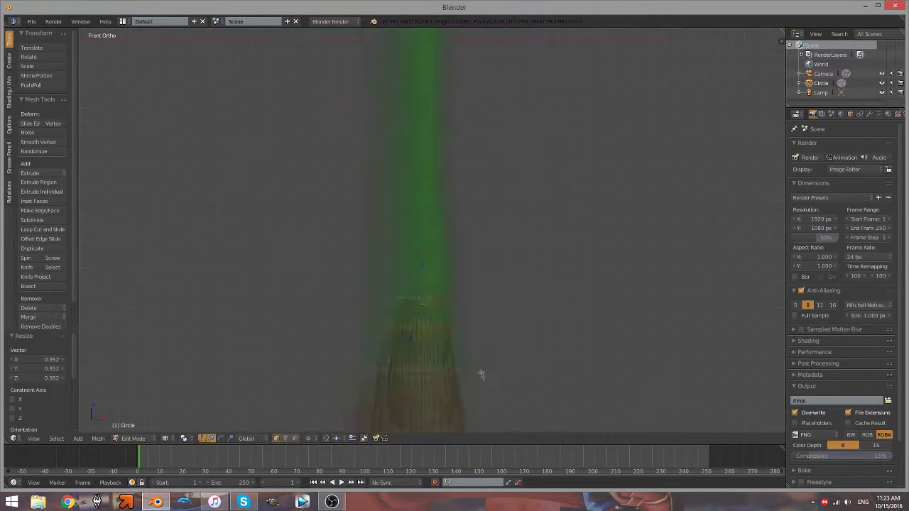
pyautogui.scroll(-2, 483, 252)
pyautogui.scroll(3, 482, 252)
pyautogui.scroll(2, 380, 135)
# Move the top ring vertically, extrude it upward and add a centred edge loop
pyautogui.press('a')
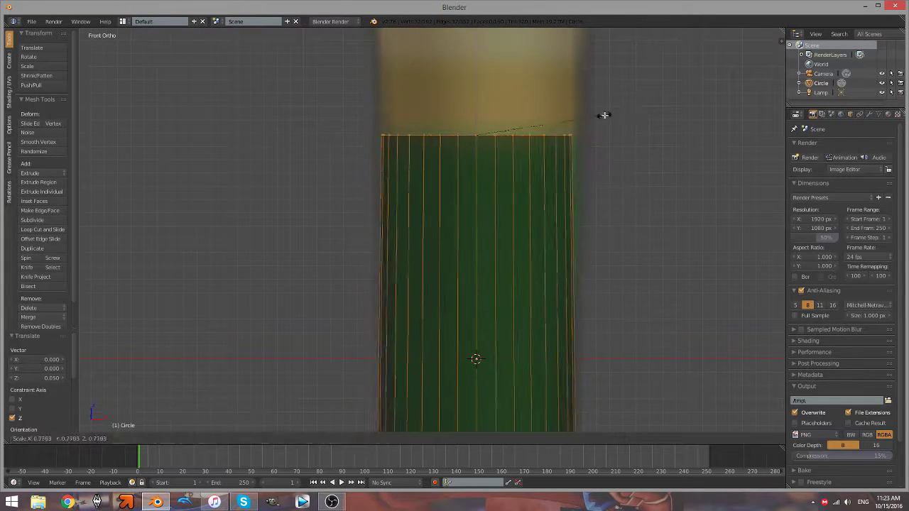
pyautogui.press('g')
pyautogui.press('z')
pyautogui.scroll(-3, 593, 96)
pyautogui.press('e')
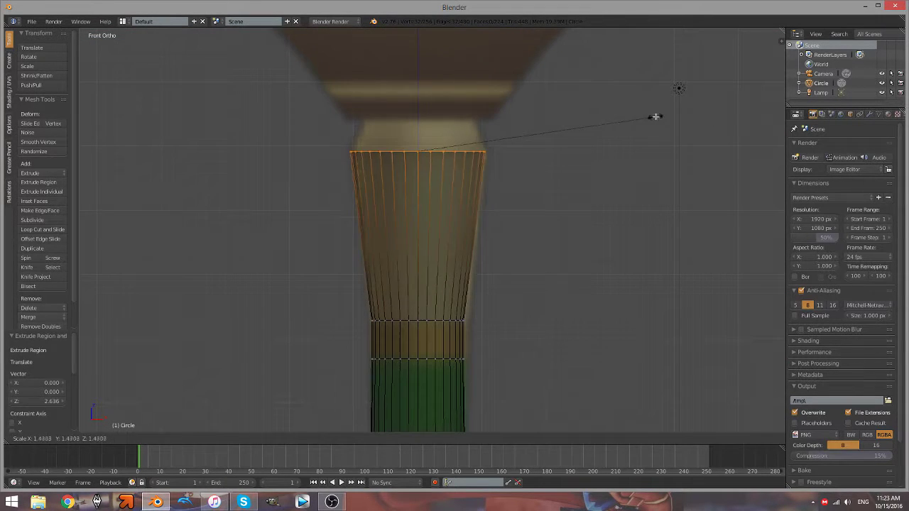
pyautogui.scroll(2, 483, 133)
pyautogui.hotkey('ctrl', 'r')
pyautogui.click(519, 173)
pyautogui.rightClick(563, 170)
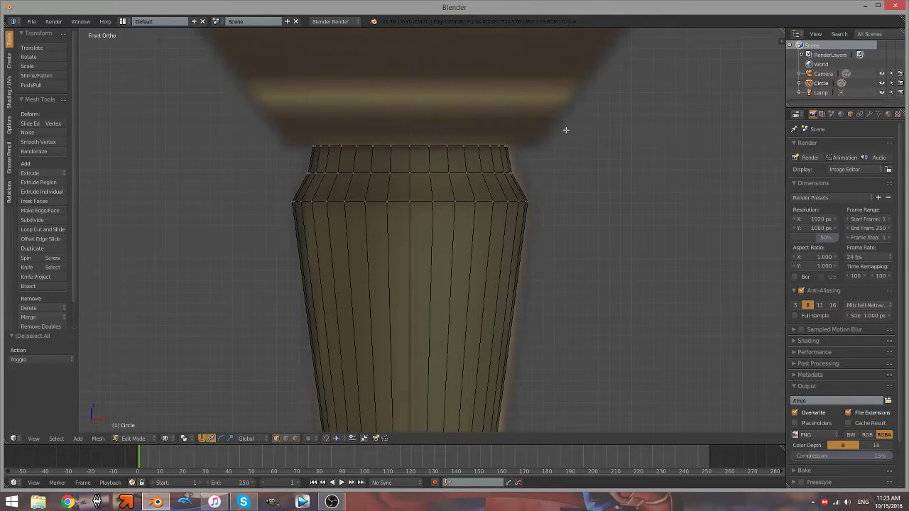
# Extrude a new top ring in place, widen it, and extrude it into a tall block
pyautogui.scroll(-3, 411, 132)
pyautogui.press('e')
pyautogui.press('Escape')
pyautogui.press('s')
pyautogui.scroll(3, 574, 149)
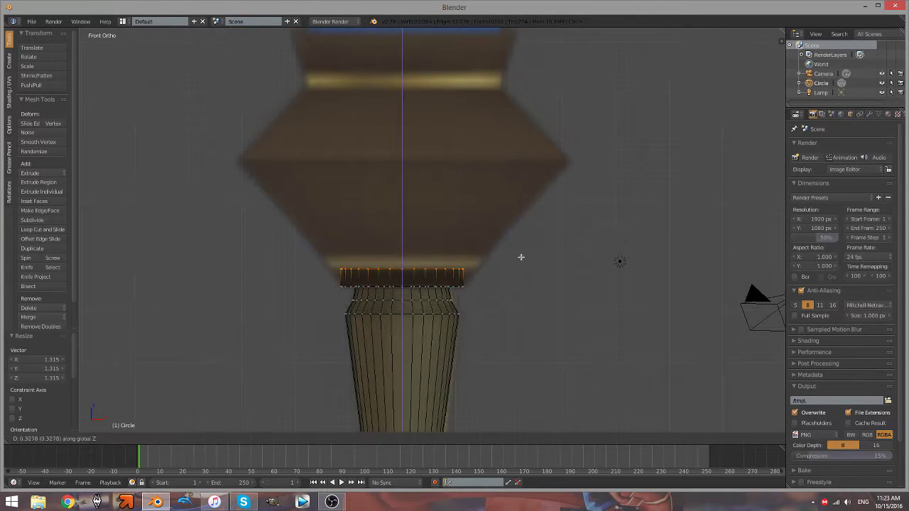
pyautogui.press('e')
pyautogui.click(620, 133)
# Widen the top ring into the guard's rim and extrude two more rings upward
pyautogui.scroll(-2, 620, 133)
pyautogui.press('s')
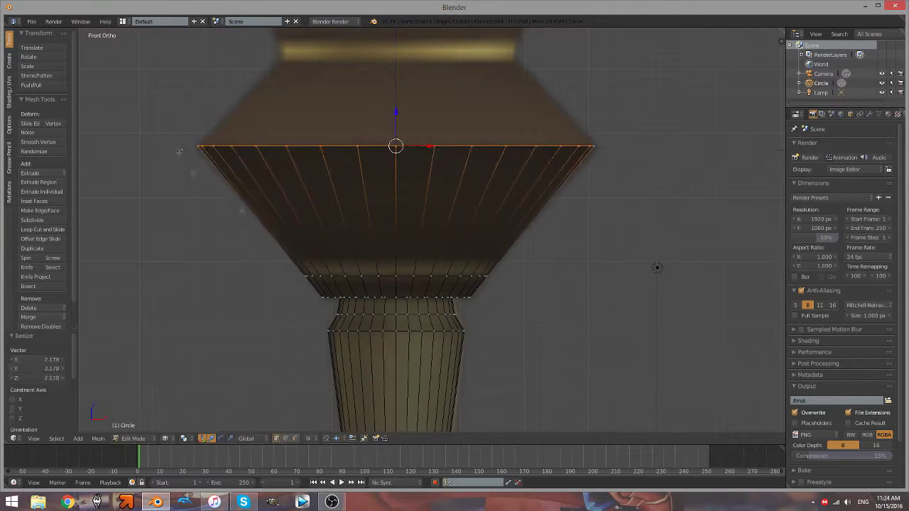
pyautogui.scroll(3, 620, 132)
pyautogui.scroll(-3, 620, 133)
pyautogui.press('e')
pyautogui.scroll(3, 561, 181)
pyautogui.click(561, 181)
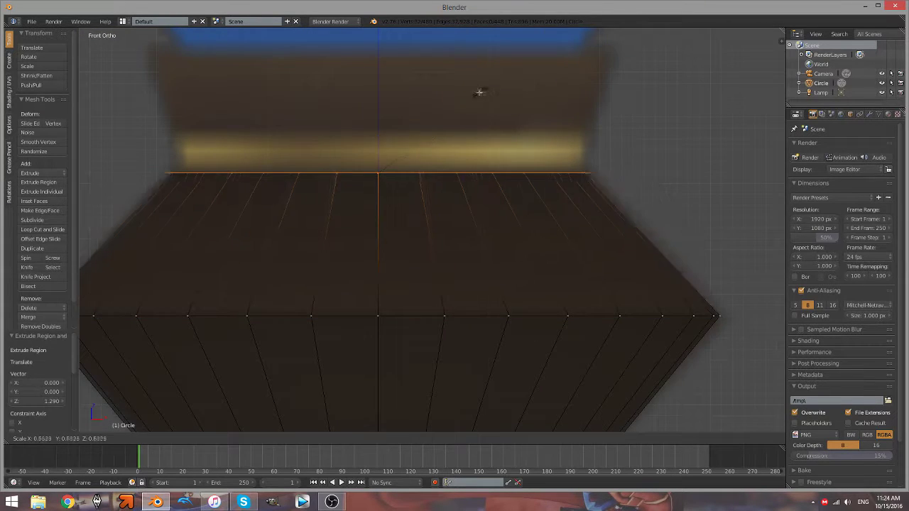
pyautogui.scroll(-3, 483, 121)
pyautogui.press('e')
pyautogui.click(495, 183)
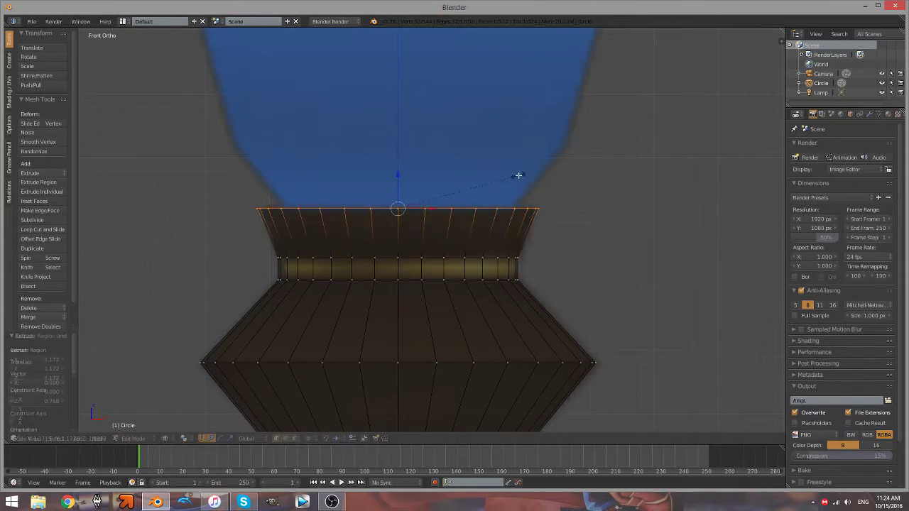
# Check the camera view, scale the whole mesh to 0.805, and add a loop cut
pyautogui.moveTo(518, 177); pyautogui.dragTo(518, 252, button='middle')
pyautogui.scroll(-4, 528, 147)
pyautogui.press('a')
pyautogui.press('KP_0')
pyautogui.press('KP_1')
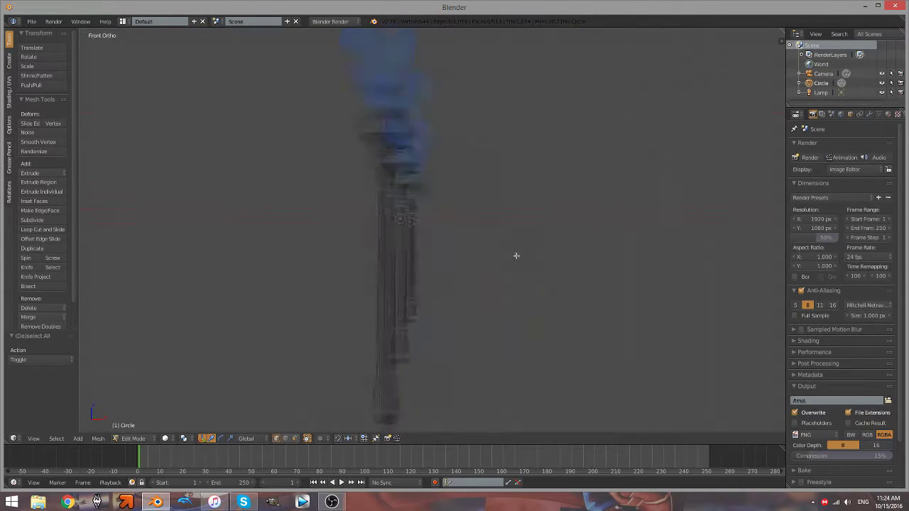
pyautogui.press('KP_5')
pyautogui.scroll(4, 516, 256)
pyautogui.press('a')
pyautogui.press('s')
pyautogui.click(574, 264)
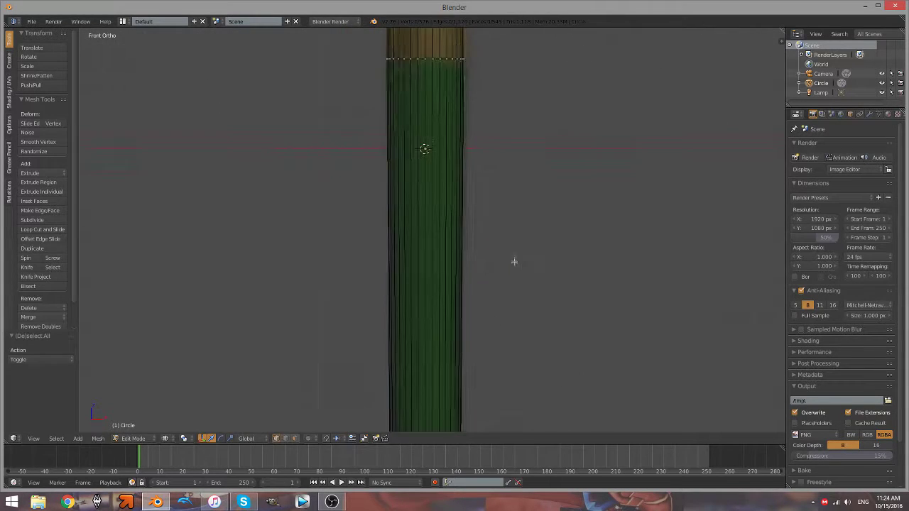
pyautogui.hotkey('ctrl', 'r')
pyautogui.click(507, 207)
# Resize the top edge loop, then rescale the decorative bands with Shift+Z
pyautogui.press('s')
pyautogui.click(541, 125)
pyautogui.press('a')
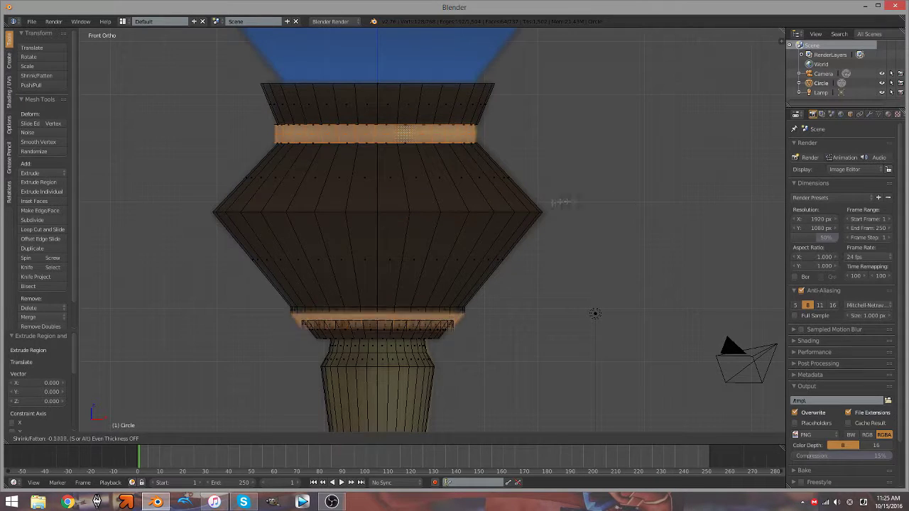
pyautogui.press('Escape')
pyautogui.press('s')
pyautogui.hotkey('shift', 'z')
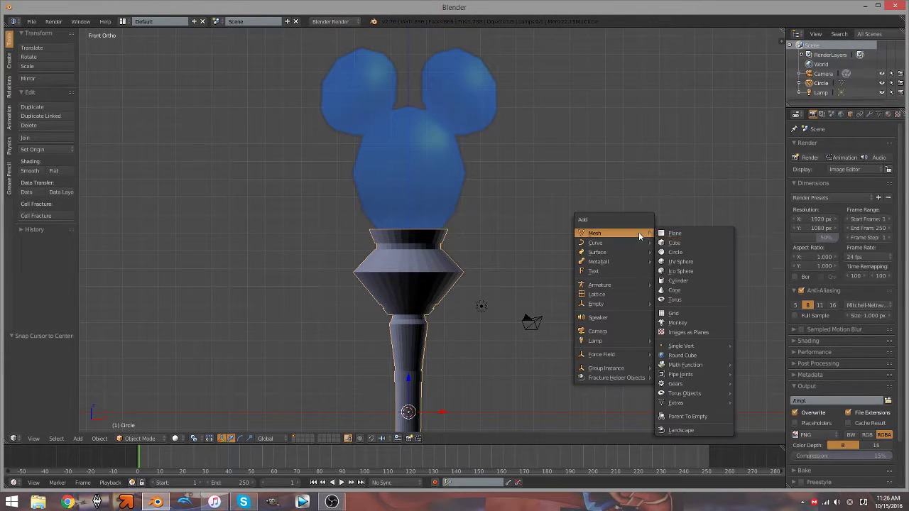
# Add a UV sphere and move and enlarge it to fit the Mickey head
pyautogui.click(680, 262)
pyautogui.press('g')
pyautogui.press('s')
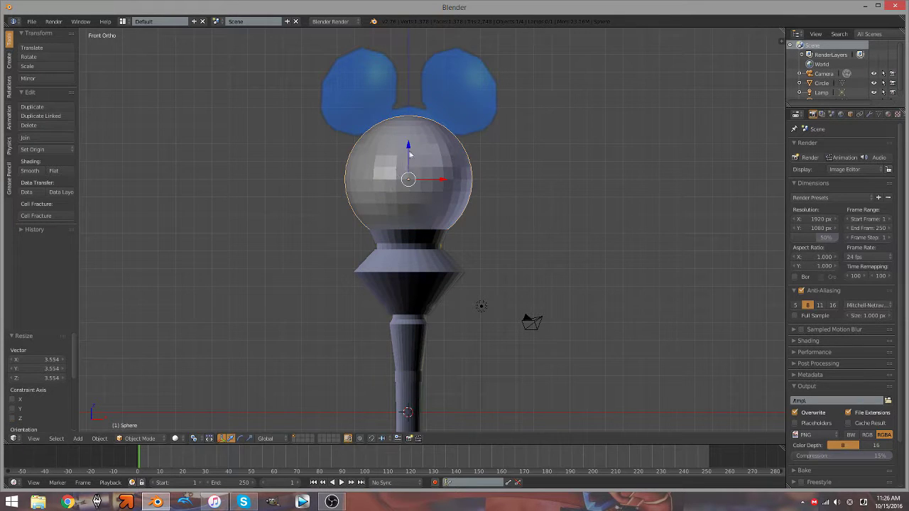
pyautogui.press('g')
pyautogui.press('z')
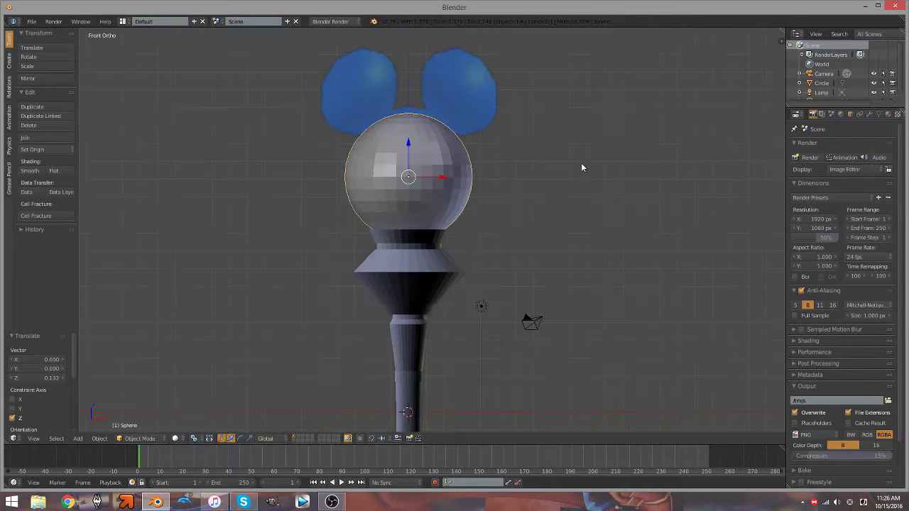
# Add a Mirror modifier to the ear so it mirrors across the head Sphere
pyautogui.click(871, 115)
pyautogui.click(808, 146)
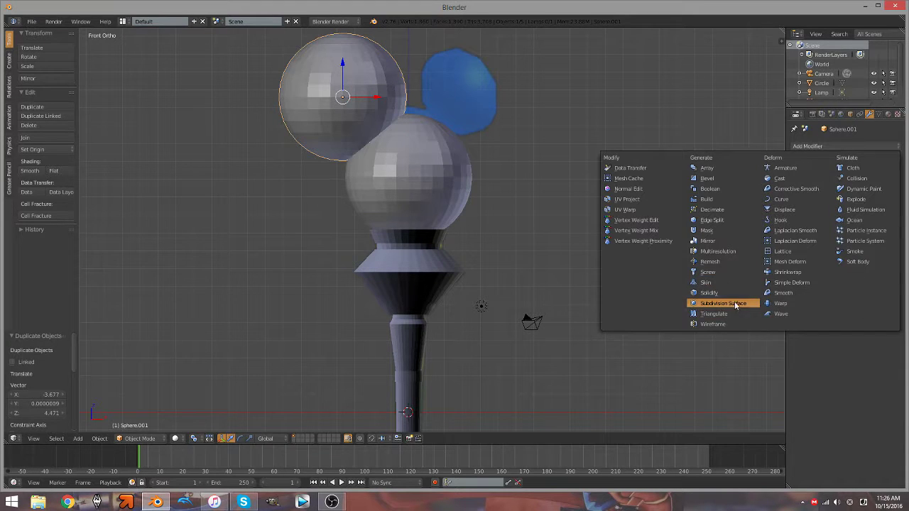
pyautogui.click(708, 241)
pyautogui.scroll(3, 602, 207)
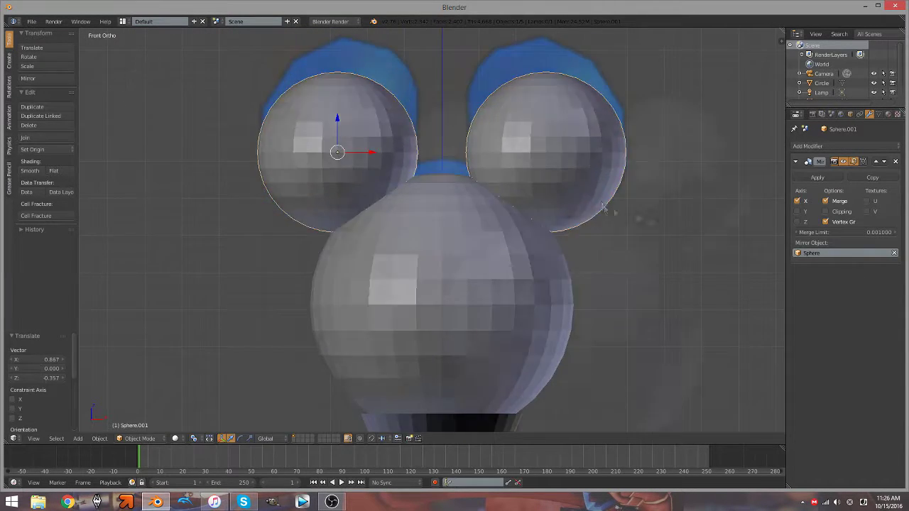
pyautogui.press('a')
# Orbit around the head and select the head sphere in front view
pyautogui.moveTo(603, 207); pyautogui.dragTo(595, 319, button='middle')
pyautogui.scroll(-4, 595, 319)
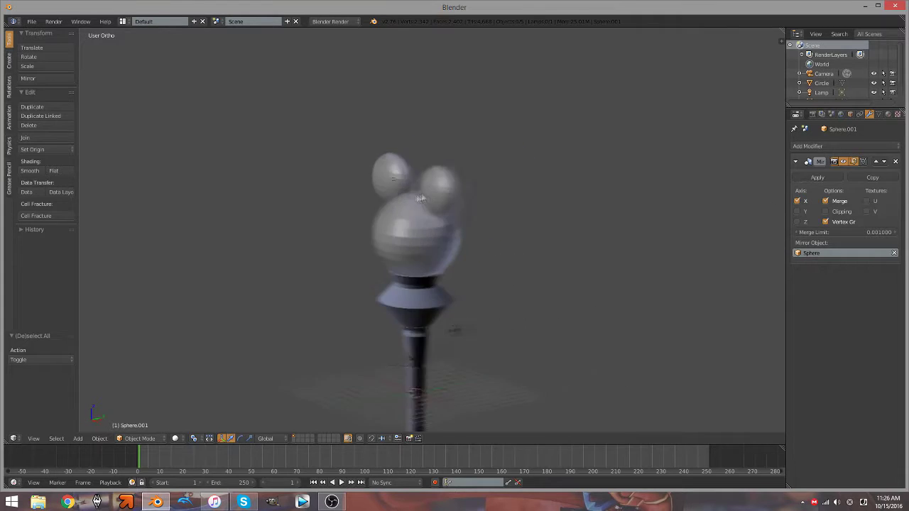
pyautogui.moveTo(421, 199); pyautogui.dragTo(585, 185, button='middle')
pyautogui.press('s')
pyautogui.click(549, 159)
pyautogui.press('KP_3')
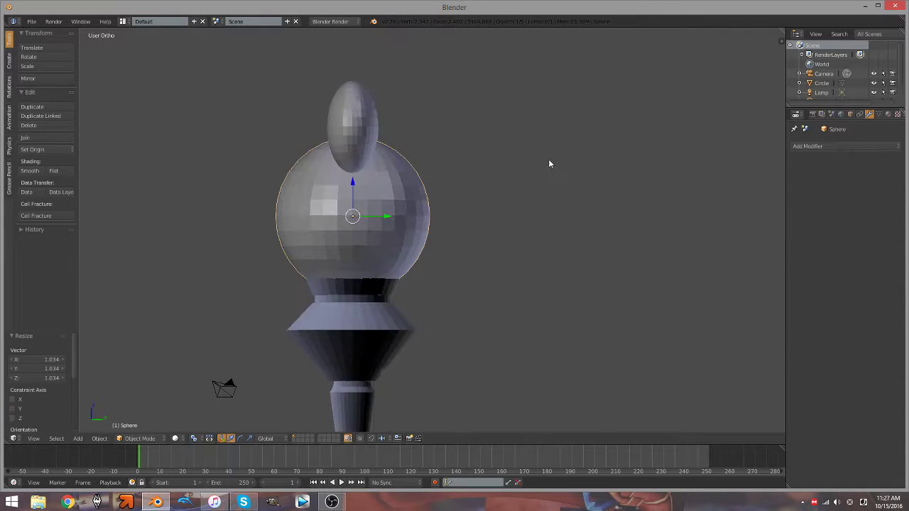
pyautogui.press('KP_1')
# Enlarge the head sphere slightly with Shift+Z scaling
pyautogui.press('s')
pyautogui.hotkey('shift', 'z')
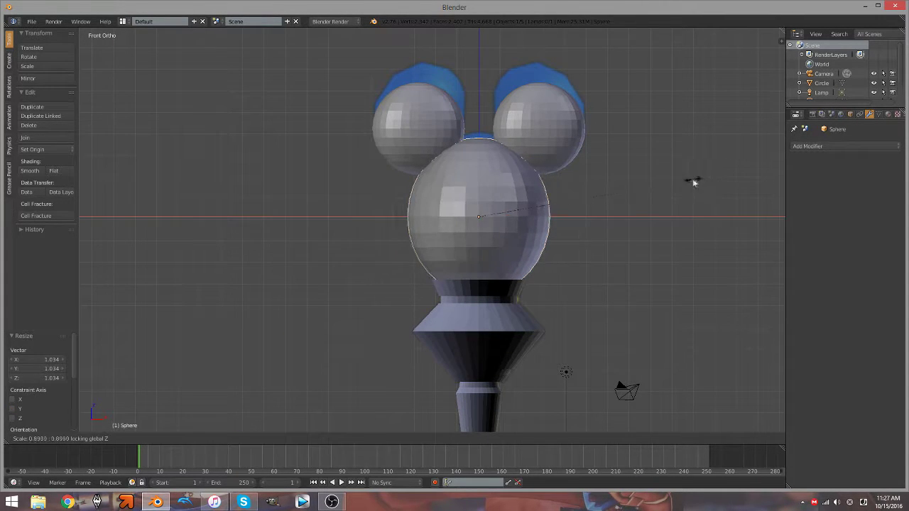
pyautogui.click(586, 171)
pyautogui.moveTo(586, 170)
pyautogui.mouseDown(button='middle')
pyautogui.moveTo(528, 204)
pyautogui.moveTo(560, 168)
pyautogui.moveTo(561, 392)
pyautogui.moveTo(476, 232)
pyautogui.moveTo(485, 277)
pyautogui.moveTo(455, 213)
pyautogui.mouseUp(button='middle')
pyautogui.press('a')
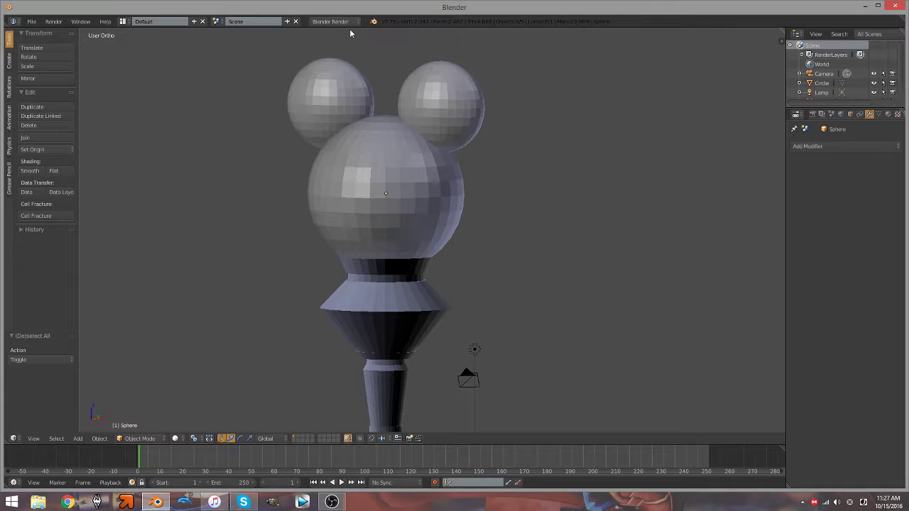
# Select the head sphere, switch the render engine to Cycles and create a new material
pyautogui.moveTo(517, 184); pyautogui.dragTo(469, 142, button='middle')
pyautogui.rightClick(449, 132)
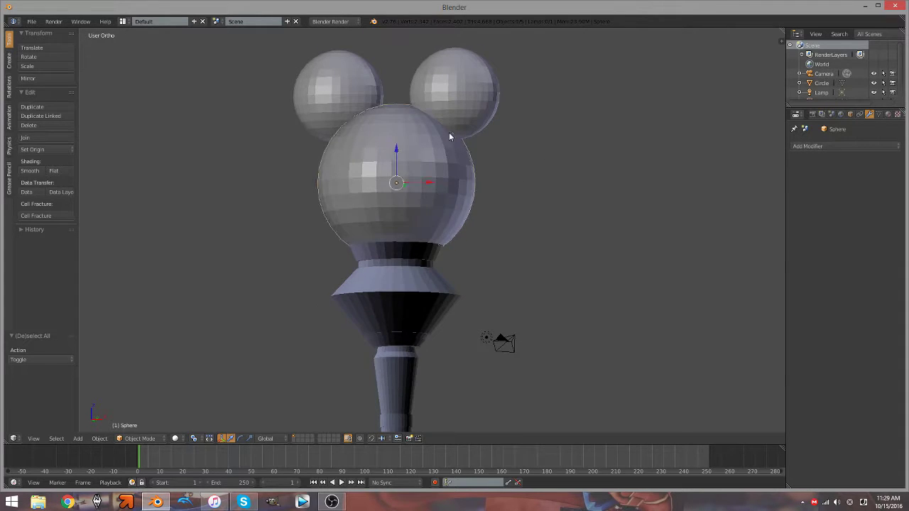
pyautogui.click(808, 145)
pyautogui.click(888, 116)
pyautogui.click(356, 57)
pyautogui.click(836, 177)
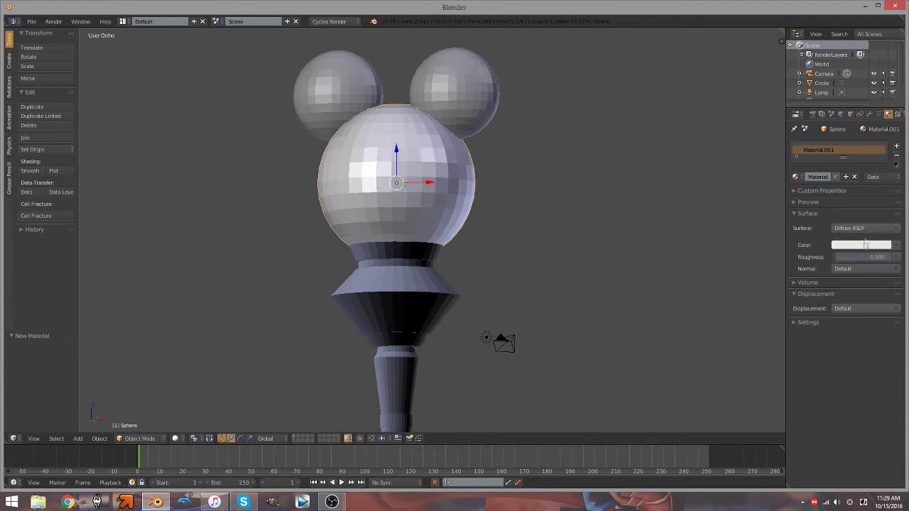
pyautogui.click(867, 228)
# Make the head's surface a Mix Shader combining Glossy and Glass shaders
pyautogui.click(807, 400)
pyautogui.moveTo(756, 427); pyautogui.dragTo(687, 427)
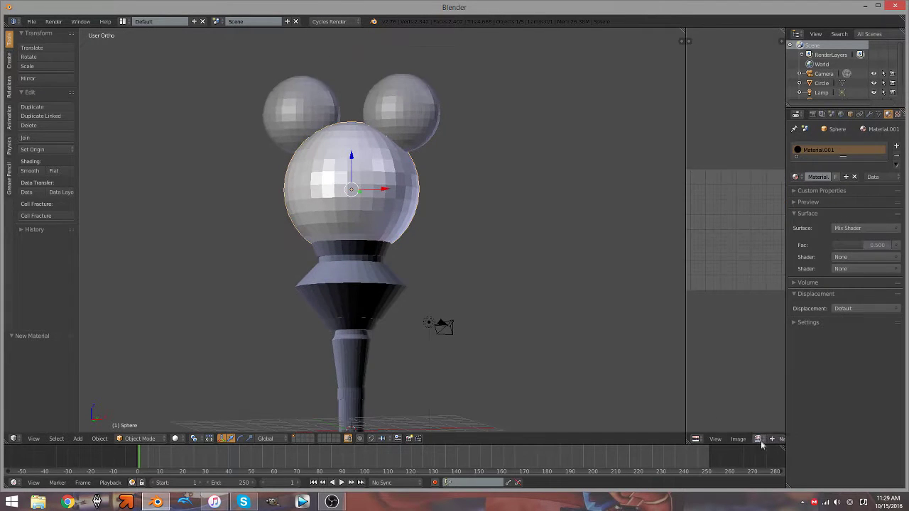
pyautogui.click(853, 258)
pyautogui.click(839, 89)
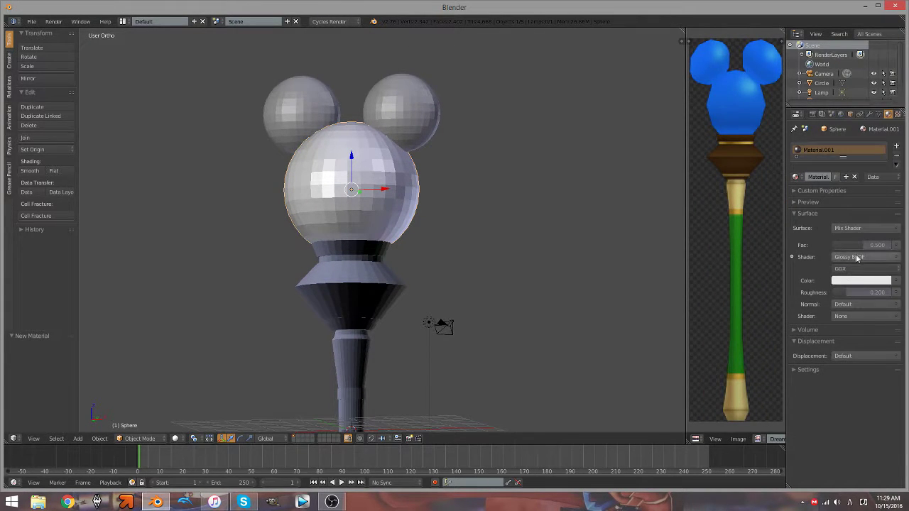
pyautogui.click(860, 314)
pyautogui.click(838, 154)
# Colour the glossy shader light blue and the glass deep blue, with mix factor 0.472
pyautogui.click(856, 404)
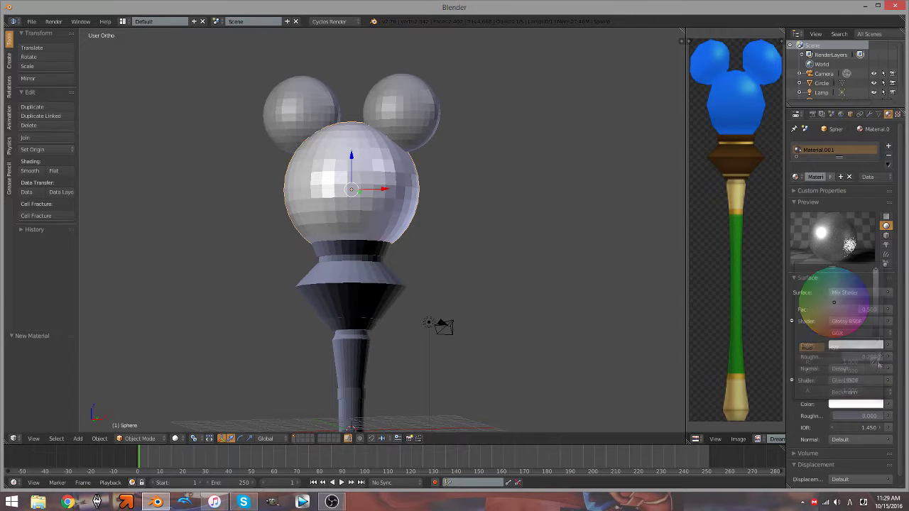
pyautogui.click(753, 80)
pyautogui.click(856, 405)
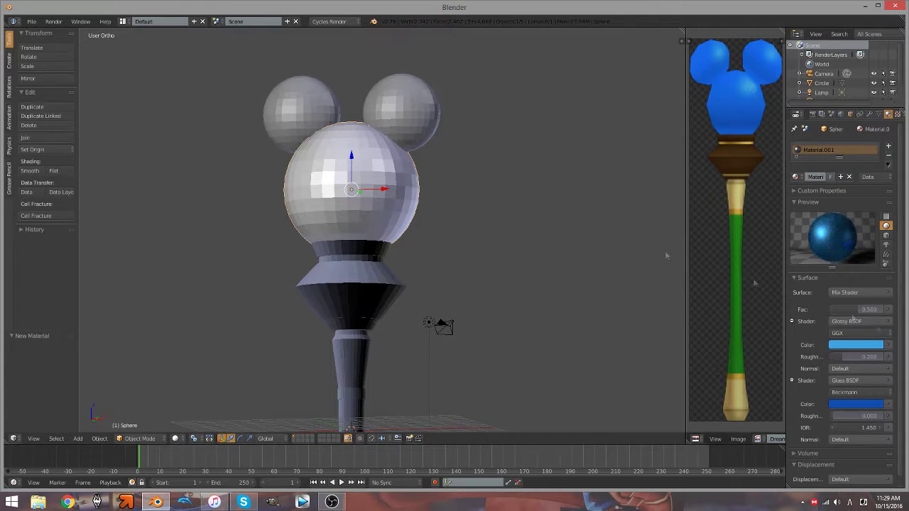
pyautogui.moveTo(871, 310); pyautogui.dragTo(861, 310)
pyautogui.click(175, 439)
# Shade the head smooth, preview it rendered, and lower the mix factor to 0.433
pyautogui.click(192, 387)
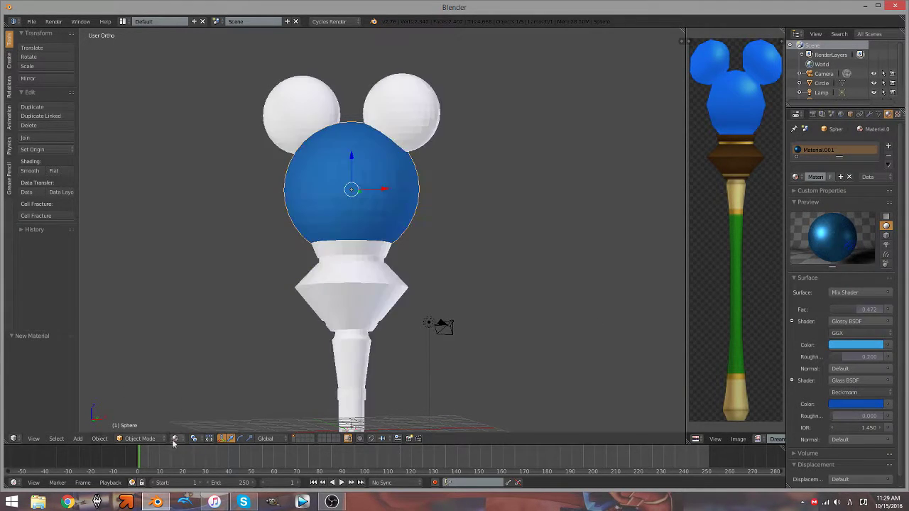
pyautogui.click(174, 439)
pyautogui.click(192, 375)
pyautogui.click(30, 171)
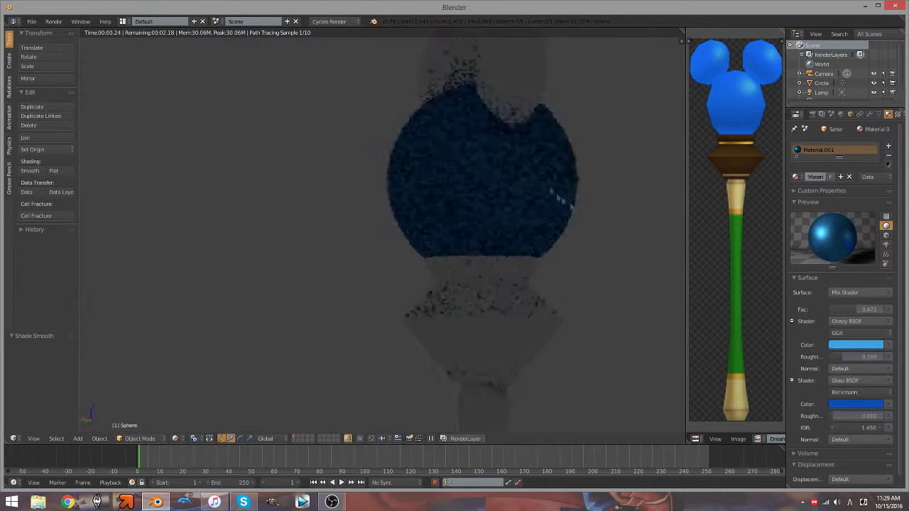
pyautogui.moveTo(443, 183); pyautogui.dragTo(623, 183, button='middle')
pyautogui.scroll(3, 576, 234)
pyautogui.moveTo(870, 309); pyautogui.dragTo(864, 310)
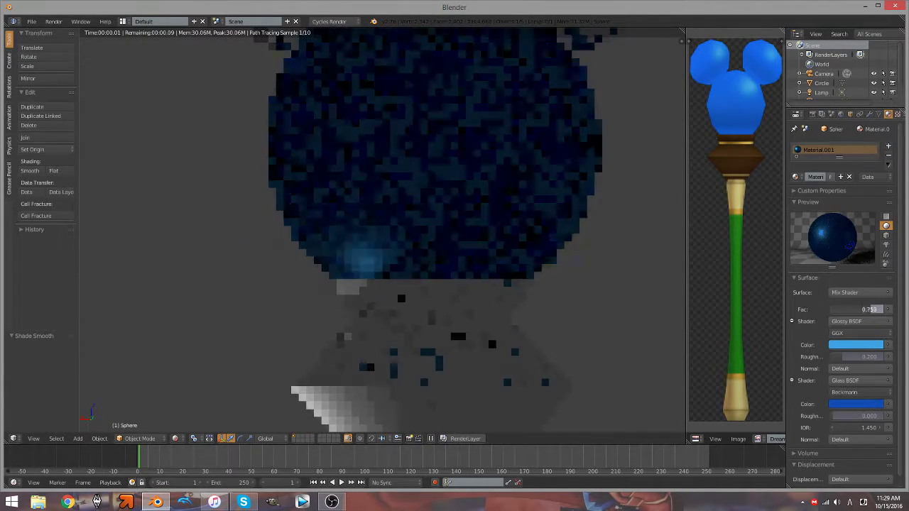
pyautogui.click(856, 404)
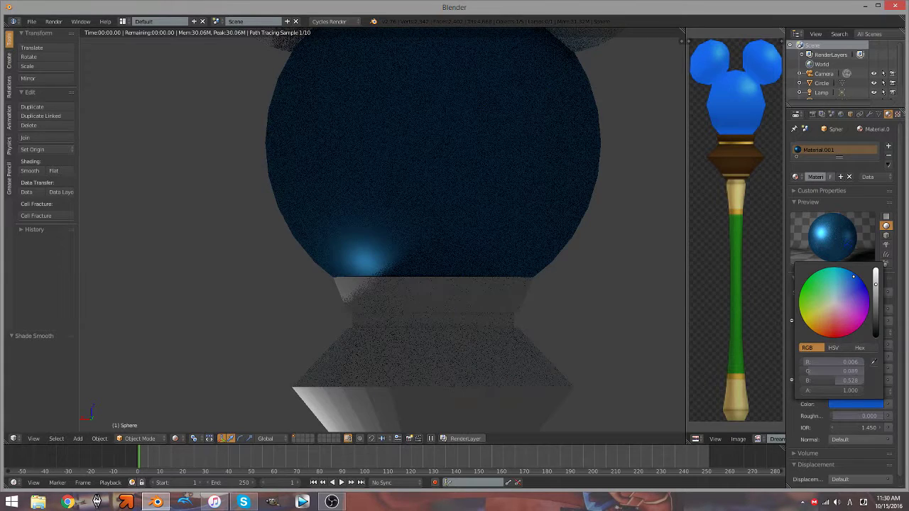
pyautogui.scroll(-3, 433, 213)
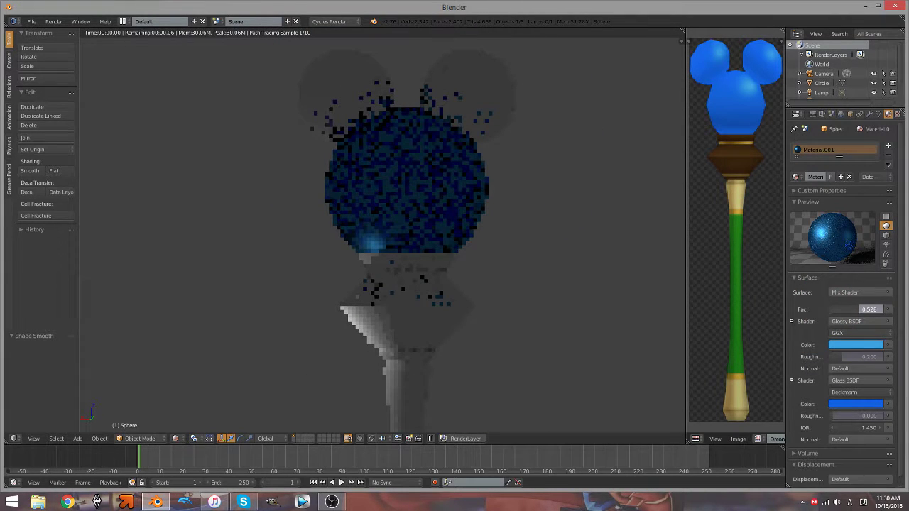
# Apply the ear's Mirror modifier to make the mirrored ears permanent
pyautogui.hotkey('shift', 'z')
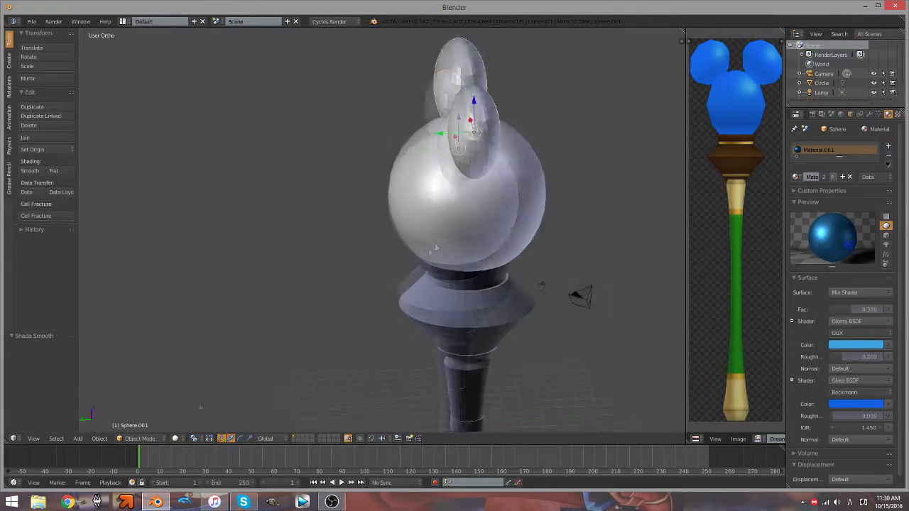
pyautogui.press('a')
pyautogui.click(870, 114)
pyautogui.click(810, 169)
# Return to the front view and enter Edit Mode on the stick mesh
pyautogui.scroll(3, 426, 240)
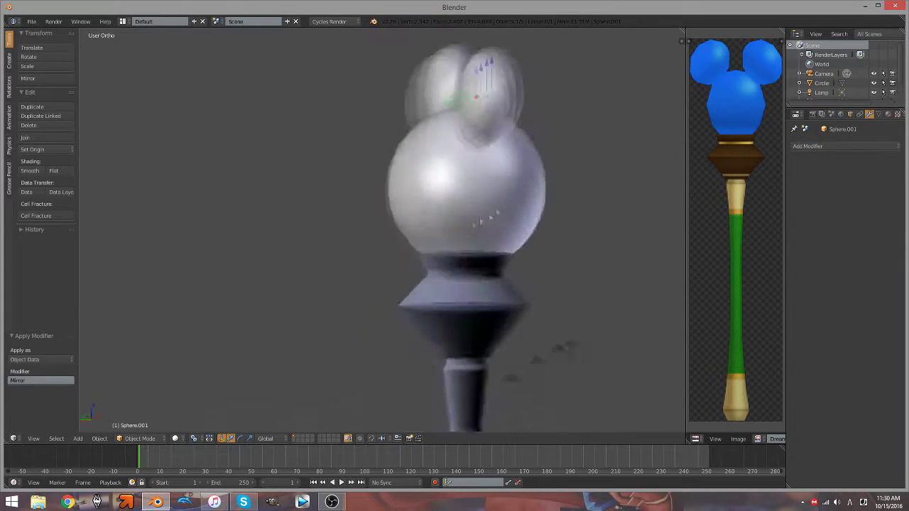
pyautogui.moveTo(398, 227); pyautogui.dragTo(427, 240, button='middle')
pyautogui.press('a')
pyautogui.press('z')
pyautogui.press('z')
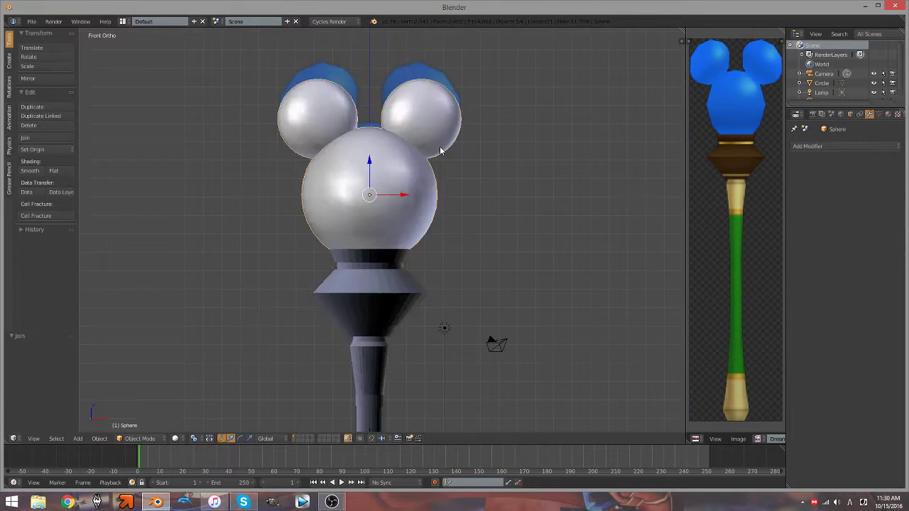
pyautogui.press('KP_1')
pyautogui.scroll(4, 400, 281)
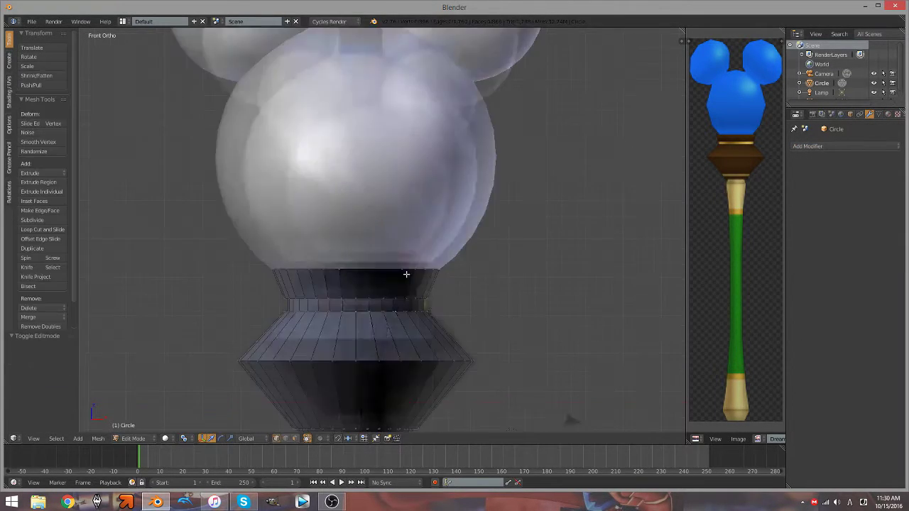
pyautogui.scroll(-6, 406, 270)
pyautogui.press('Tab')
pyautogui.scroll(4, 405, 267)
pyautogui.click(122, 21)
# In the Compositing layout, split off an image viewer showing the staff reference image
pyautogui.click(139, 54)
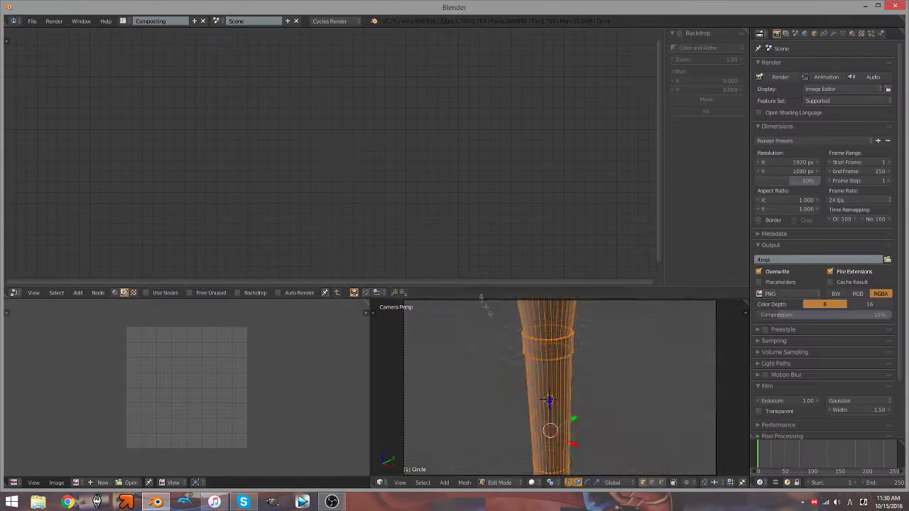
pyautogui.scroll(-3, 574, 344)
pyautogui.scroll(-2, 574, 344)
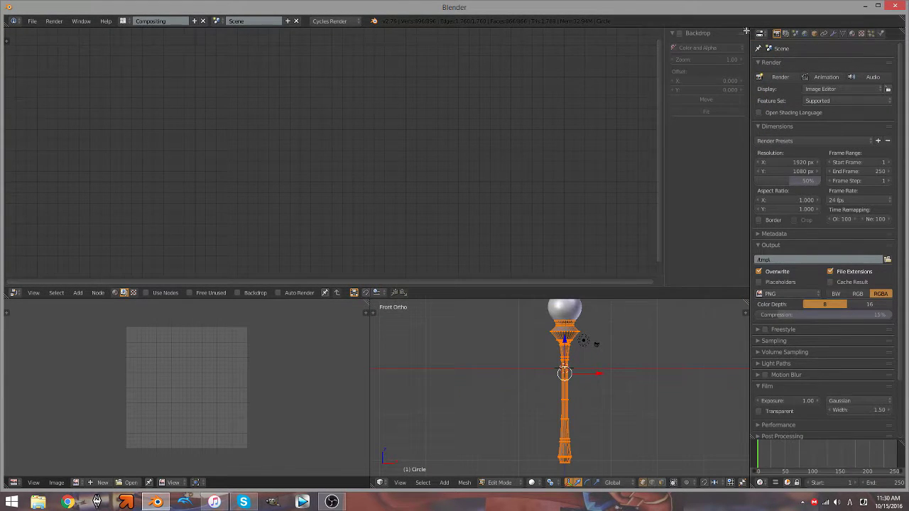
pyautogui.moveTo(746, 31); pyautogui.dragTo(693, 42)
pyautogui.click(701, 292)
pyautogui.click(718, 220)
pyautogui.click(711, 293)
pyautogui.click(506, 233)
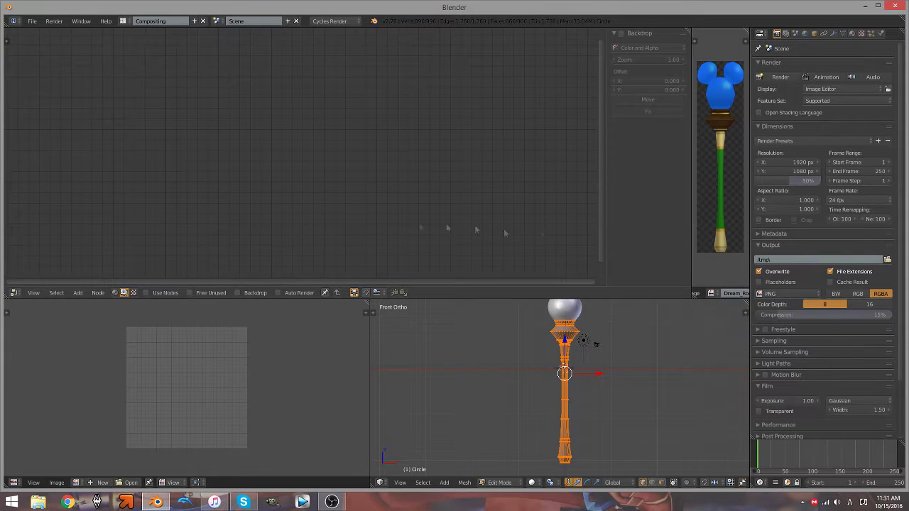
# Create a new stick material mixing the Diffuse BSDF with a Glossy BSDF via a Mix Shader
pyautogui.click(852, 34)
pyautogui.click(792, 108)
pyautogui.moveTo(202, 135); pyautogui.dragTo(190, 119)
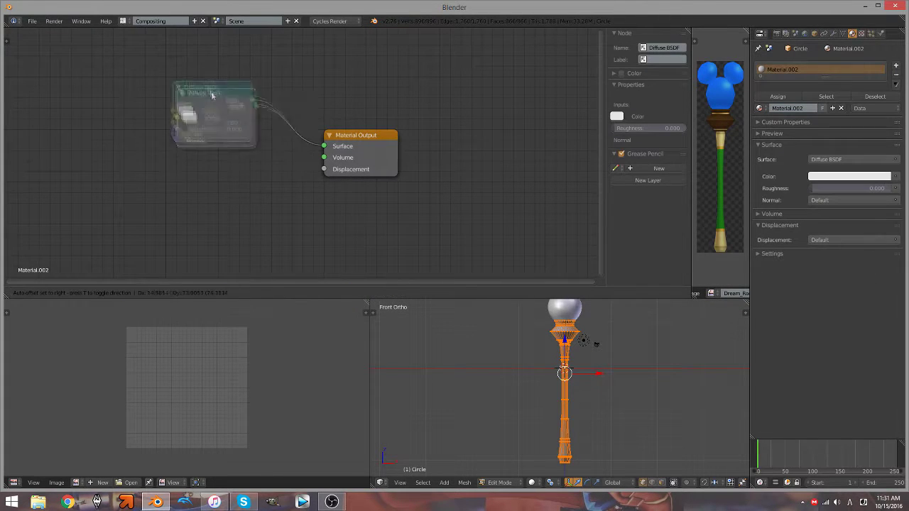
pyautogui.click(320, 256)
pyautogui.click(321, 132)
pyautogui.hotkey('shift', 'a')
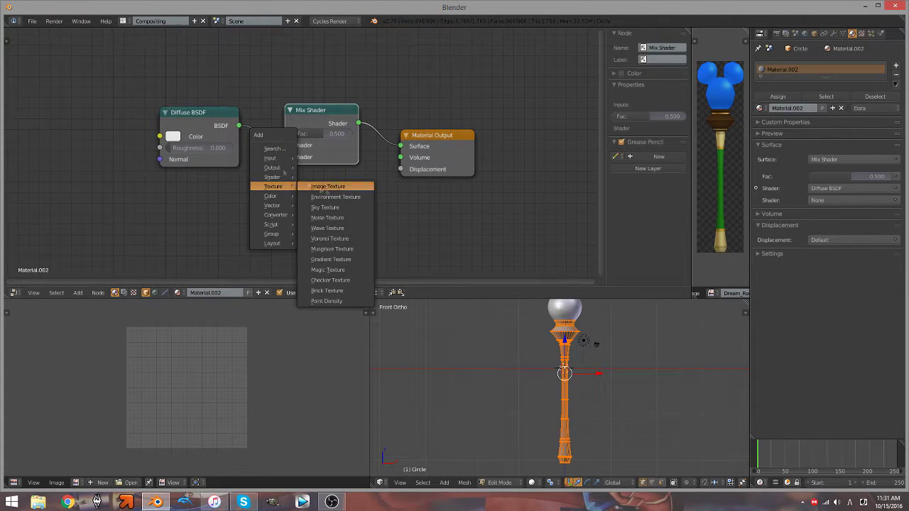
pyautogui.click(327, 252)
pyautogui.click(204, 213)
pyautogui.moveTo(244, 208); pyautogui.dragTo(285, 157)
pyautogui.click(177, 234)
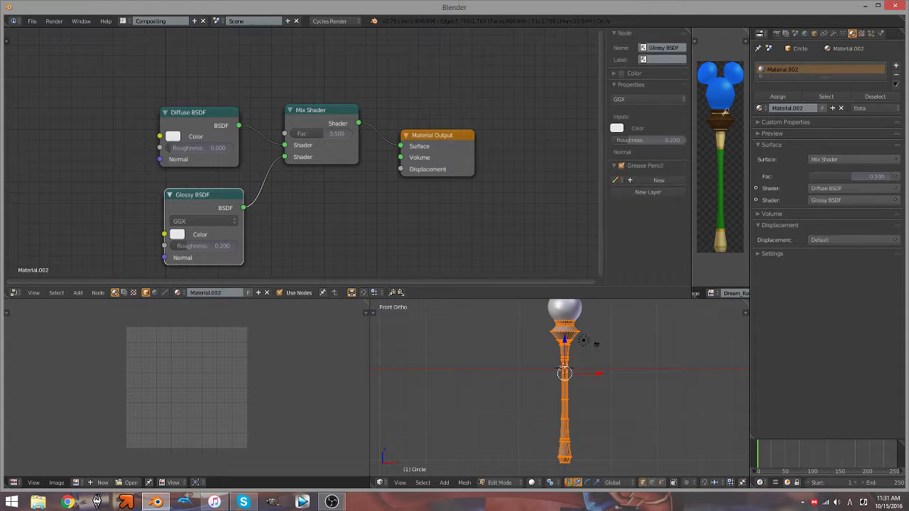
# Set the Mix Shader factor to 0.045 and the glossy colour to pure white
pyautogui.hotkey('shift', 'z')
pyautogui.scroll(3, 561, 369)
pyautogui.click(173, 136)
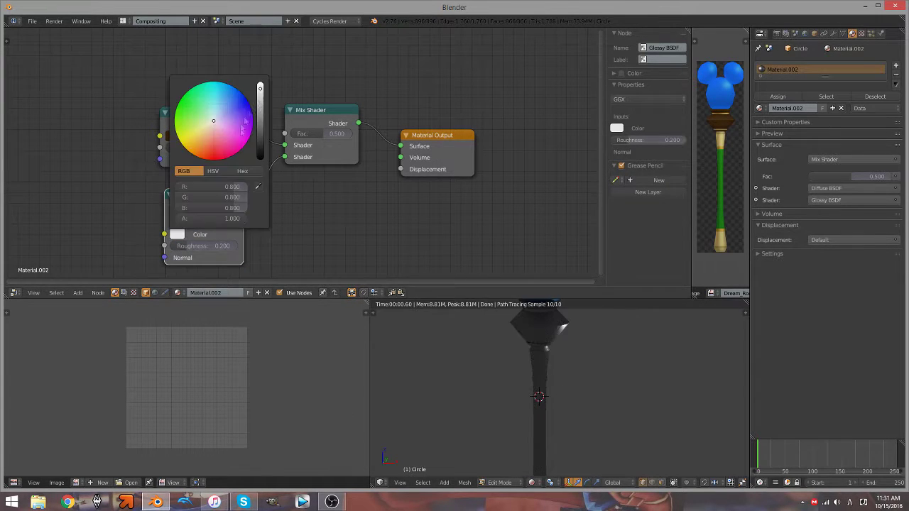
pyautogui.moveTo(336, 134); pyautogui.dragTo(305, 134)
pyautogui.click(177, 234)
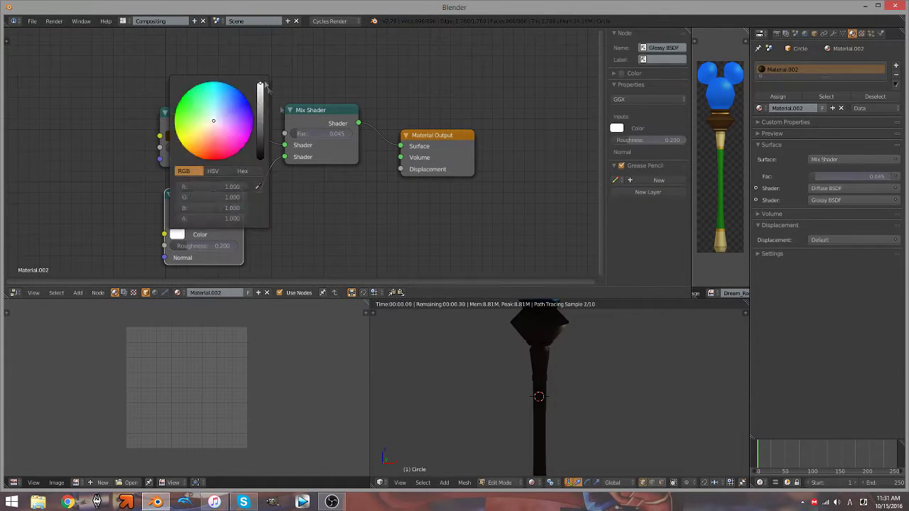
# Run Shade Smooth from the operator search on the staff
pyautogui.press('space')
pyautogui.write('smoot')
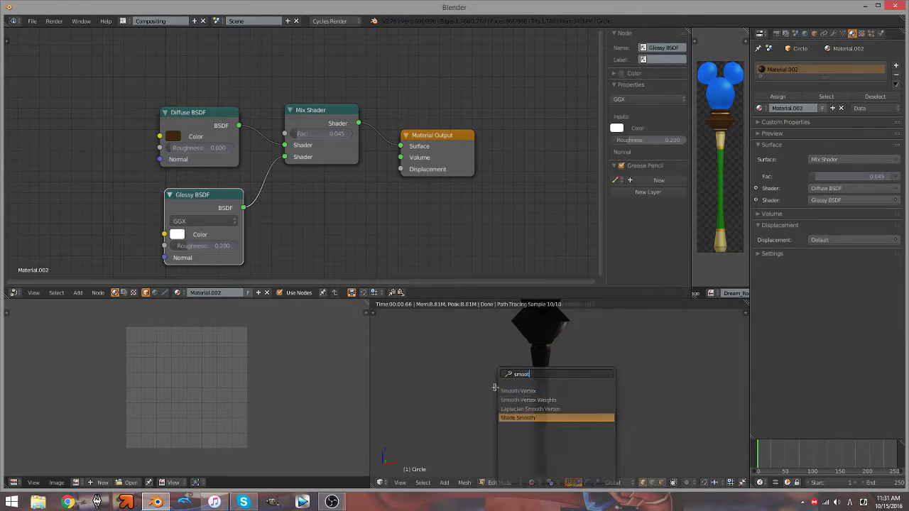
pyautogui.press('Return')
pyautogui.press('Tab')
pyautogui.scroll(-2, 591, 371)
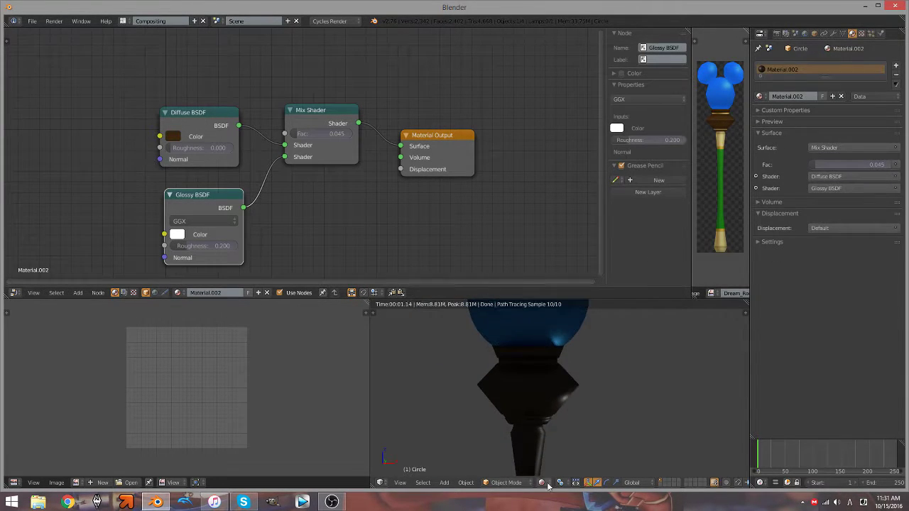
pyautogui.press('Tab')
# Clear the mesh selection and frame the staff's upper section from the front
pyautogui.press('z')
pyautogui.press('a')
pyautogui.press('KP_1')
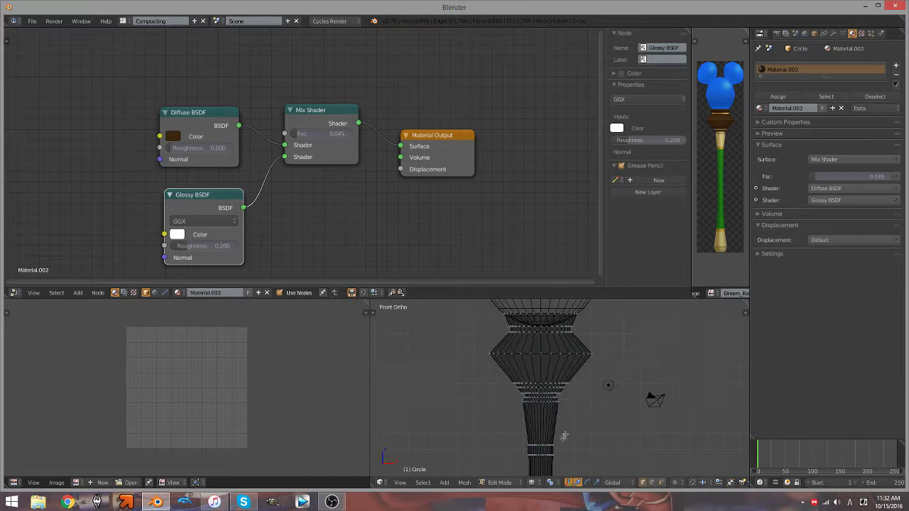
pyautogui.moveTo(565, 436)
pyautogui.keyDown('shift'); pyautogui.mouseDown(button='middle')
pyautogui.moveTo(564, 359)
pyautogui.moveTo(549, 331)
pyautogui.mouseUp(button='middle'); pyautogui.keyUp('shift')
pyautogui.scroll(3, 564, 360)
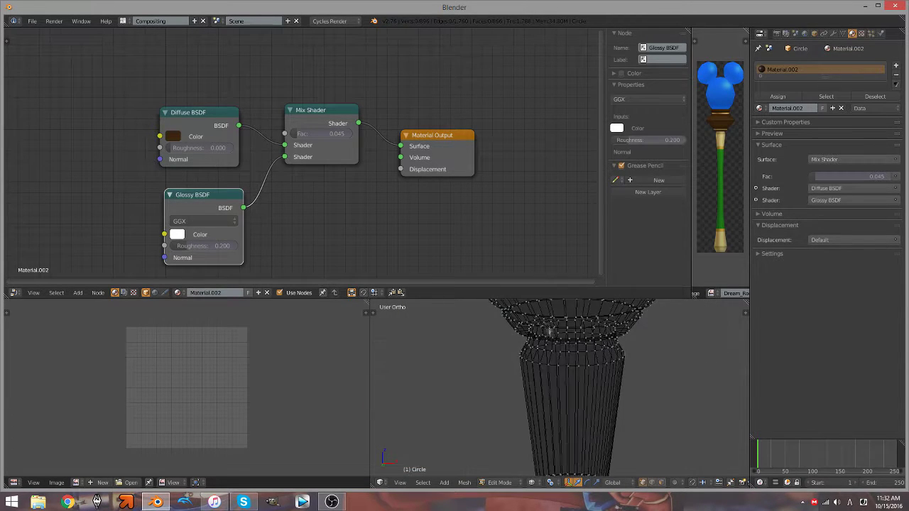
pyautogui.press('z')
# Select a band of edge loops around the upper handle in orthographic front view
pyautogui.keyDown('alt'); pyautogui.click(545, 327); pyautogui.keyUp('alt')
pyautogui.press('z')
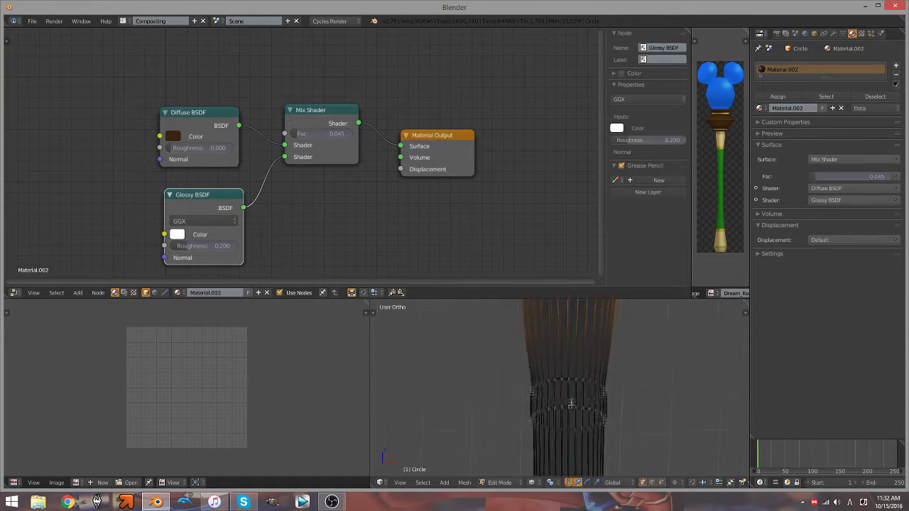
pyautogui.scroll(-3, 588, 386)
pyautogui.press('KP_1')
pyautogui.press('KP_5')
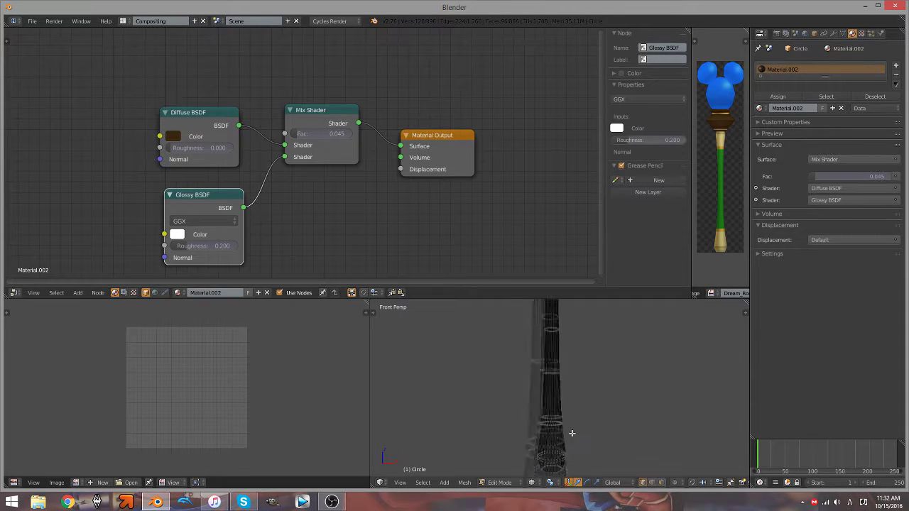
pyautogui.scroll(3, 494, 338)
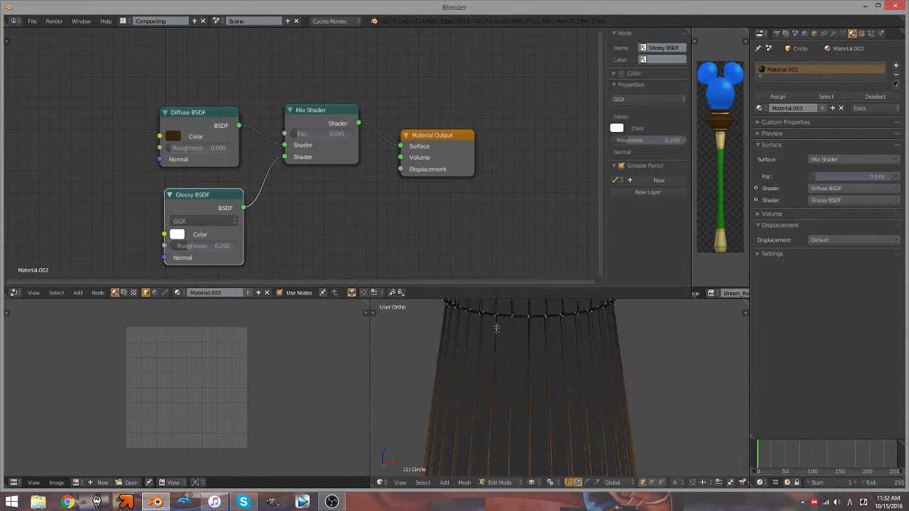
pyautogui.moveTo(494, 338); pyautogui.dragTo(605, 351, button='middle')
pyautogui.scroll(-3, 606, 350)
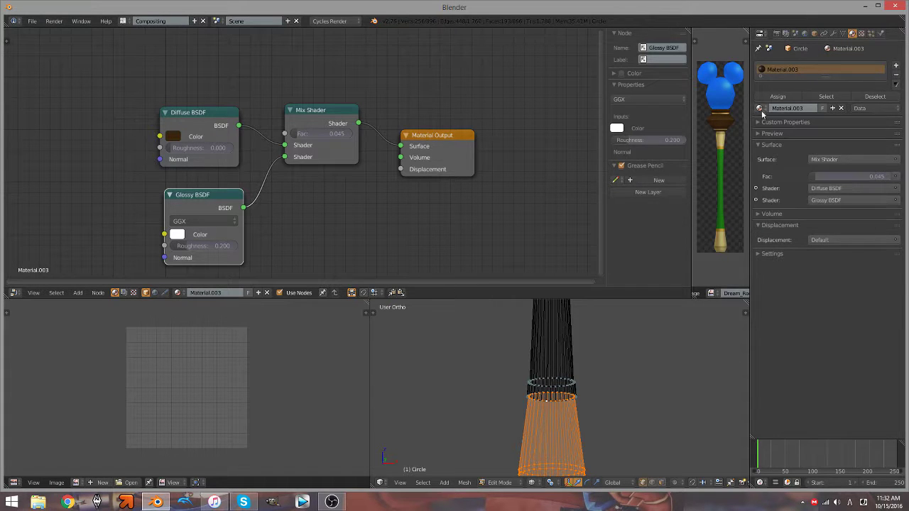
# Keep Material.002 on the staff's first slot and switch the viewport to material shading
pyautogui.click(545, 420)
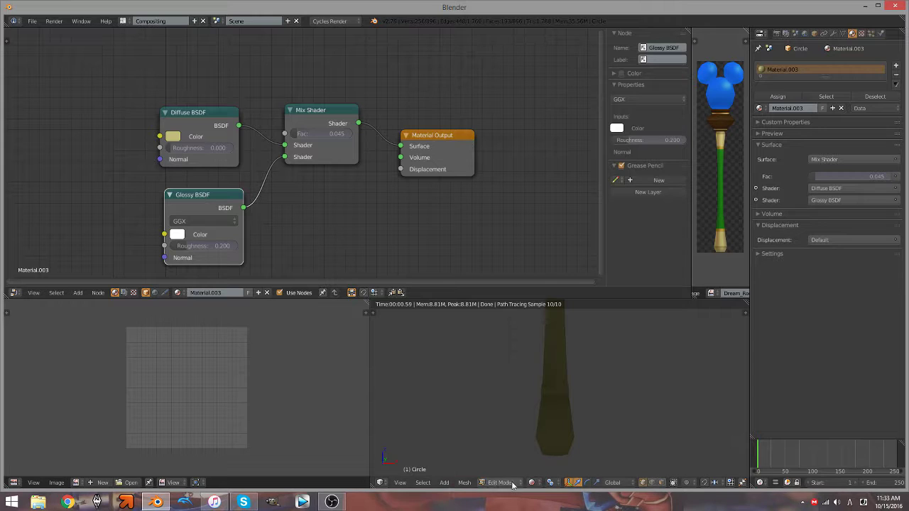
pyautogui.press('z')
pyautogui.click(760, 108)
pyautogui.click(789, 135)
pyautogui.click(532, 482)
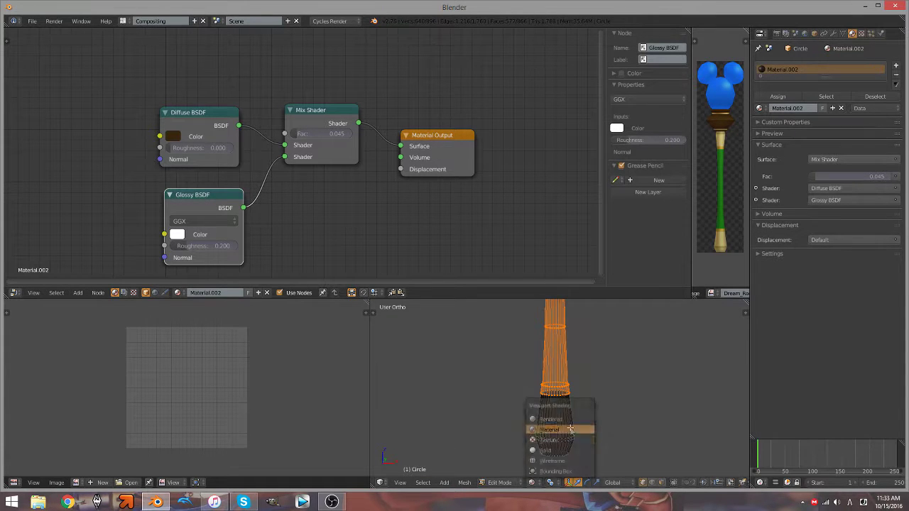
# Add a second material slot with Material.003 and assign it to the handle band
pyautogui.click(558, 429)
pyautogui.click(896, 65)
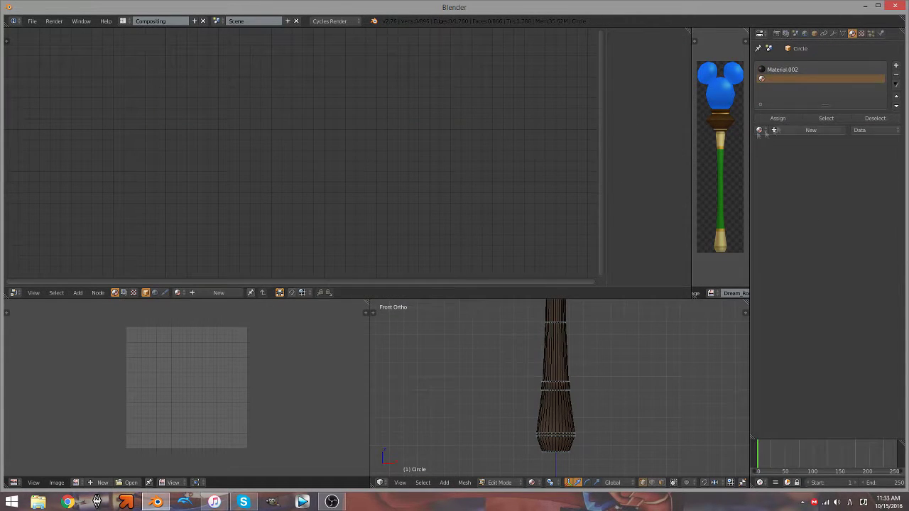
pyautogui.click(760, 130)
pyautogui.click(788, 157)
pyautogui.press('g')
pyautogui.press('z')
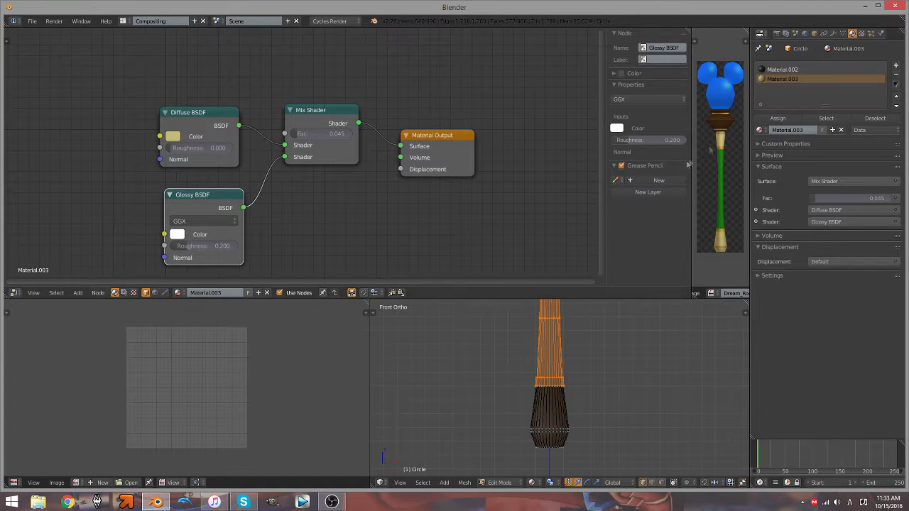
pyautogui.click(631, 380)
# Enlarge the 3D view by merging the image editor into it, viewing the staff from the front
pyautogui.scroll(2, 688, 320)
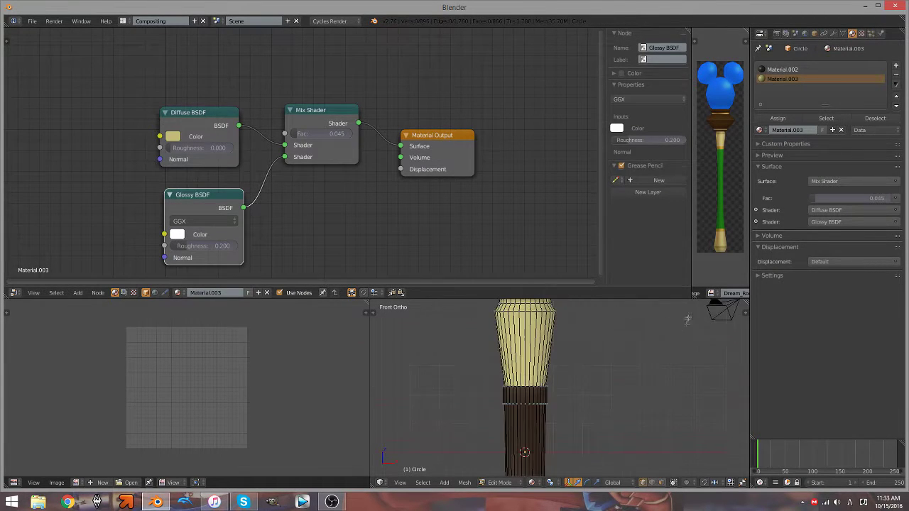
pyautogui.scroll(3, 556, 366)
pyautogui.scroll(-3, 599, 349)
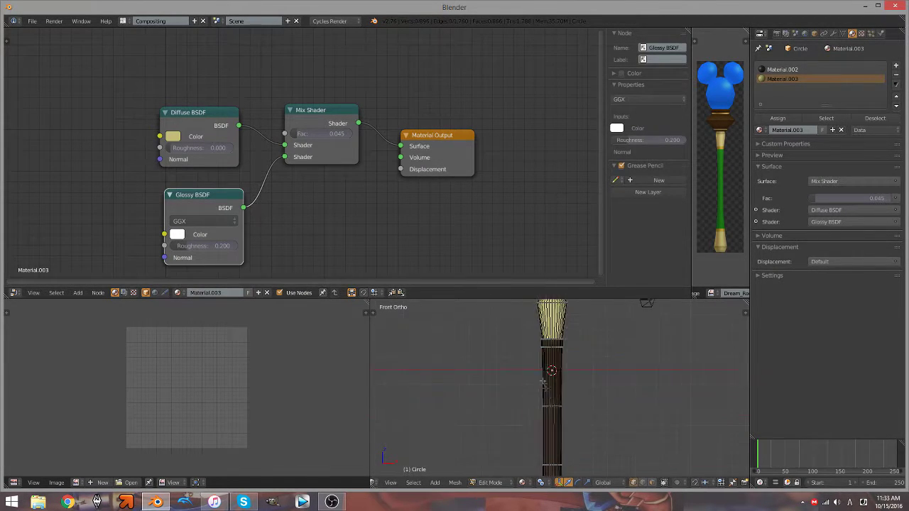
pyautogui.moveTo(599, 349)
pyautogui.mouseDown(button='middle')
pyautogui.moveTo(645, 351)
pyautogui.moveTo(554, 341)
pyautogui.mouseUp(button='middle')
pyautogui.scroll(3, 645, 351)
pyautogui.scroll(-3, 645, 351)
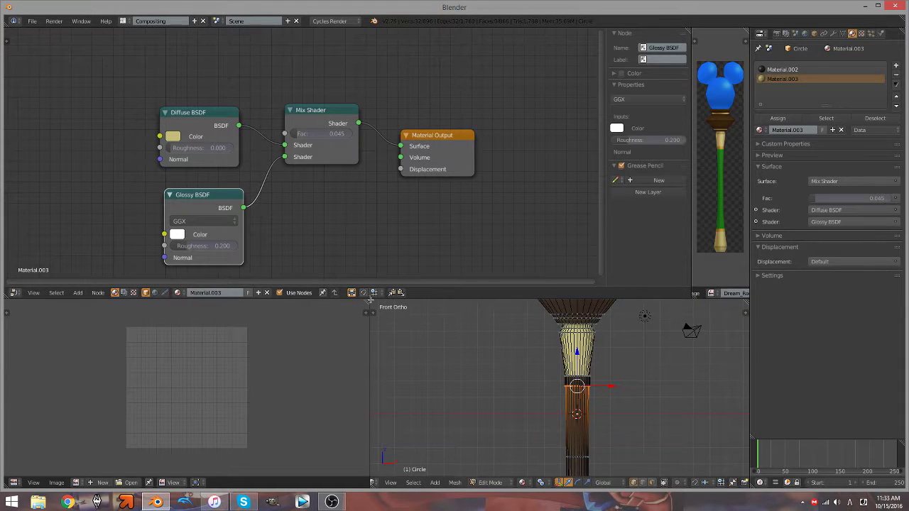
pyautogui.moveTo(497, 289); pyautogui.dragTo(497, 217)
pyautogui.moveTo(369, 391); pyautogui.dragTo(284, 391)
pyautogui.press('KP_1')
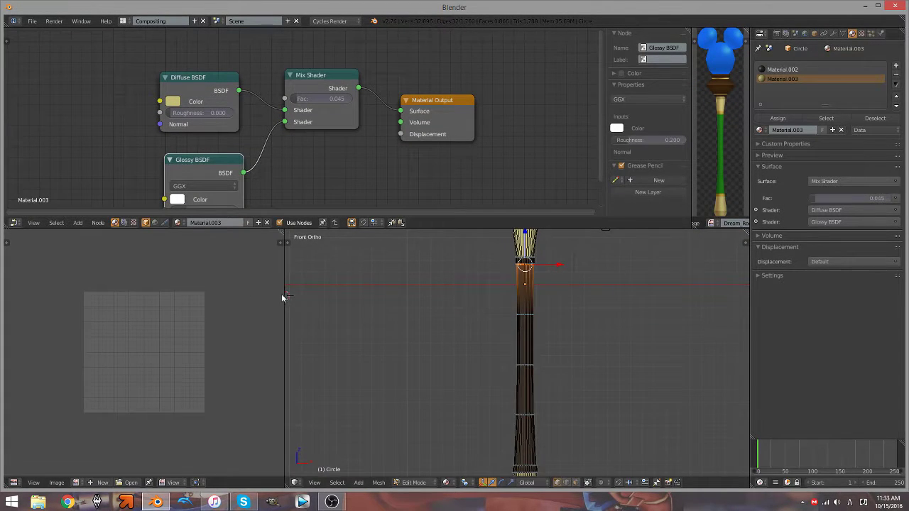
pyautogui.moveTo(281, 299); pyautogui.dragTo(21, 261)
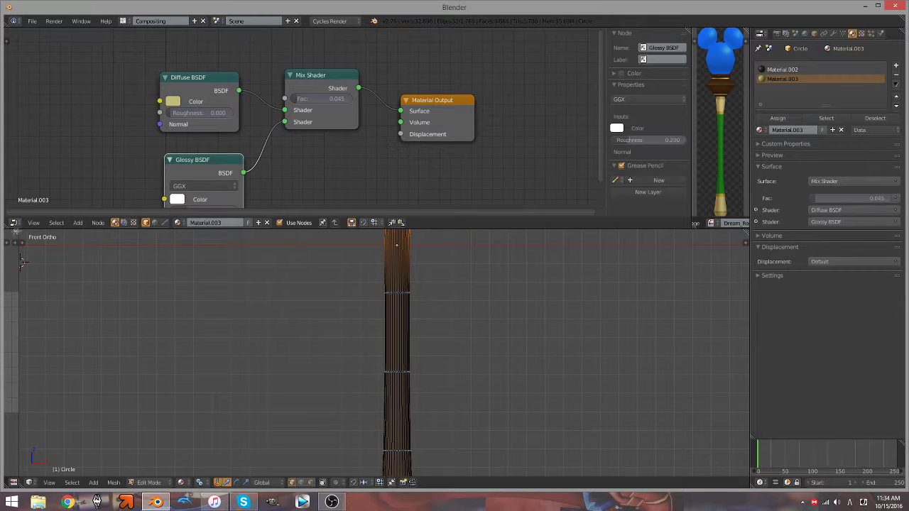
# Zoom into the middle section of the handle and show the mesh as wireframe
pyautogui.press('z')
pyautogui.hotkey('shift', 'b')
pyautogui.moveTo(348, 274); pyautogui.dragTo(465, 416)
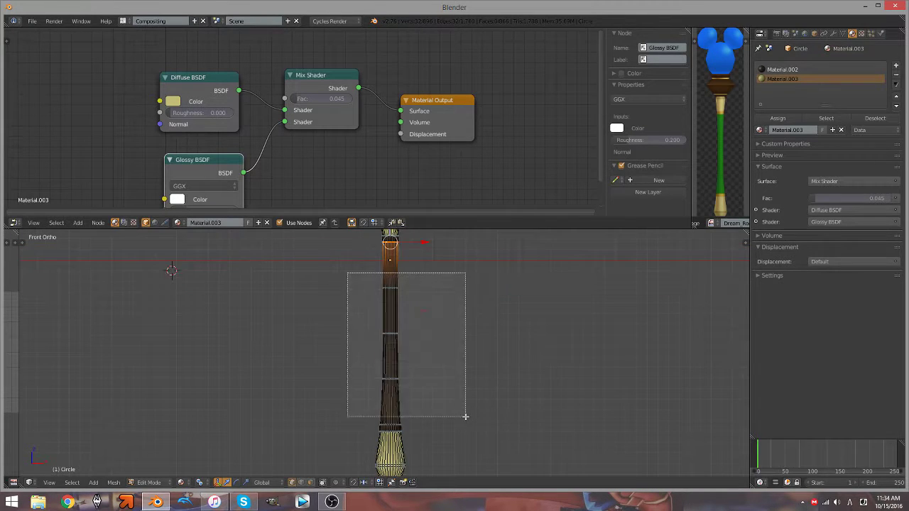
pyautogui.moveTo(465, 417); pyautogui.dragTo(485, 319, button='middle')
pyautogui.scroll(3, 493, 315)
pyautogui.scroll(-5, 493, 314)
pyautogui.hotkey('ctrl', 'l')
# Create a new material in a third slot and replace its default nodes with a Material Output
pyautogui.press('z')
pyautogui.click(897, 65)
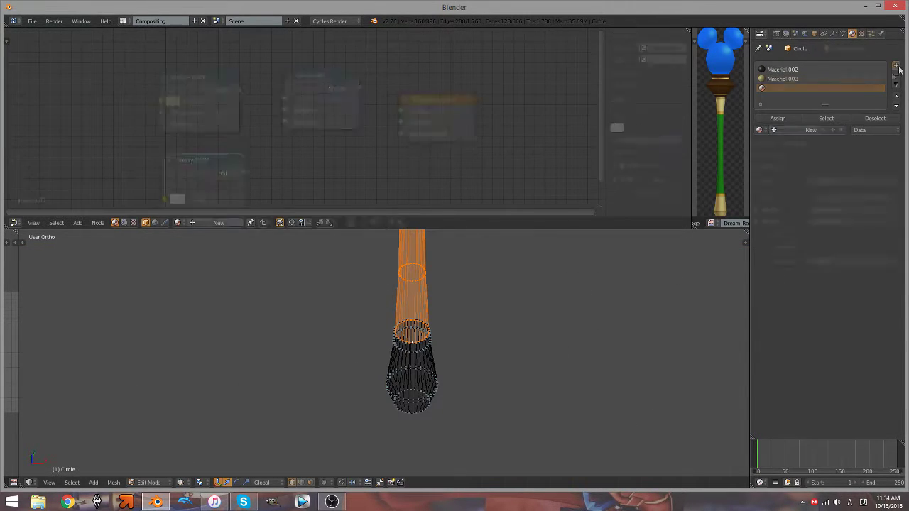
pyautogui.click(799, 130)
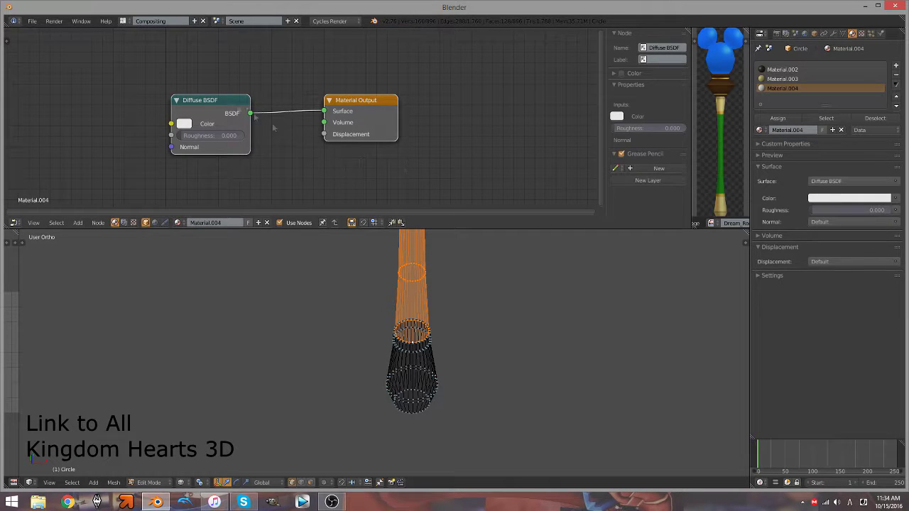
pyautogui.press('a')
pyautogui.press('x')
pyautogui.hotkey('shift', 'a')
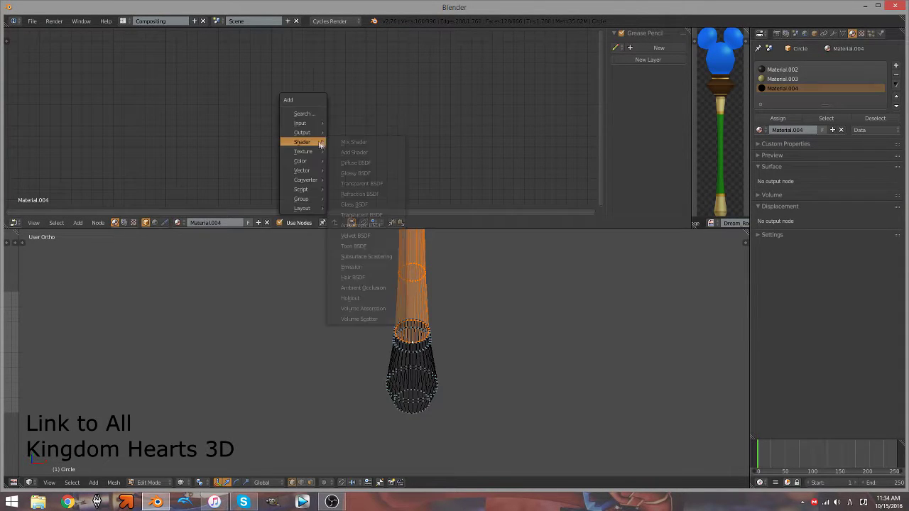
pyautogui.click(345, 135)
# Add a Mix Shader and two Glossy BSDF nodes, wiring the top glossy into the mix
pyautogui.hotkey('shift', 'a')
pyautogui.click(313, 147)
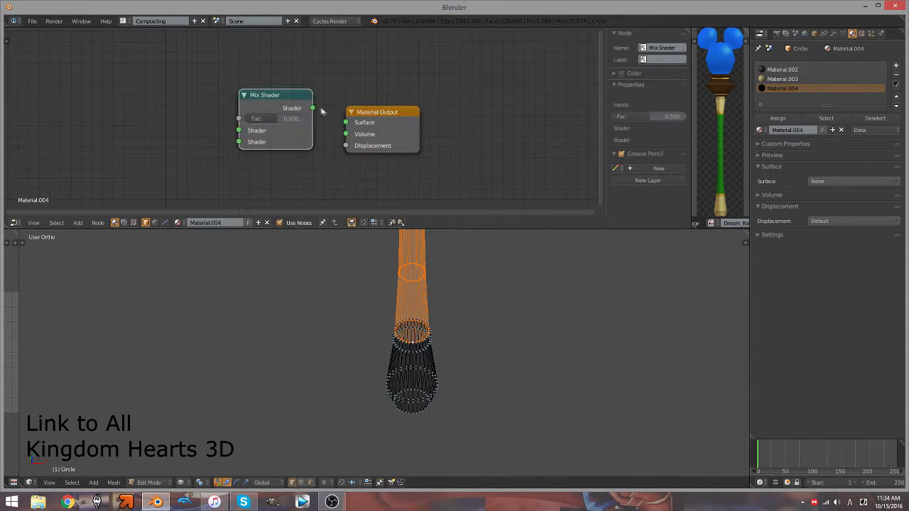
pyautogui.click(262, 170)
pyautogui.hotkey('shift', 'a')
pyautogui.click(355, 128)
pyautogui.click(243, 88)
pyautogui.hotkey('shift', 'd')
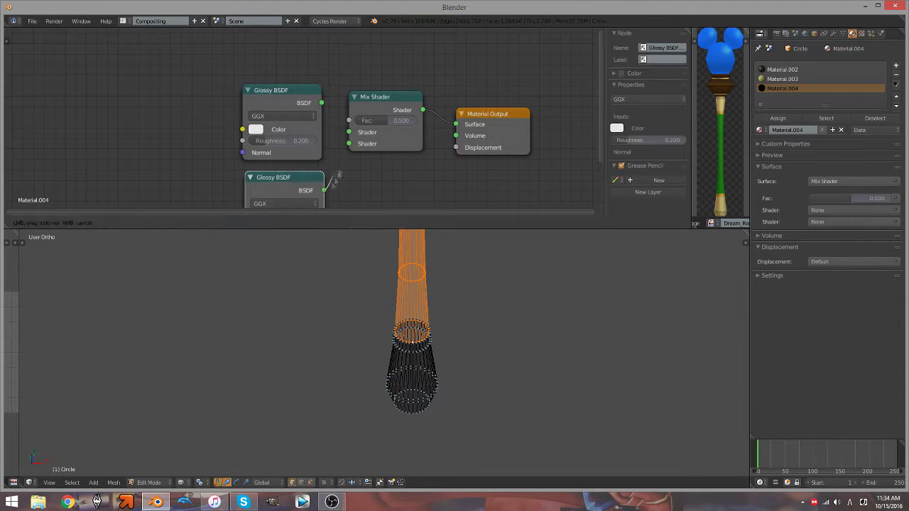
pyautogui.moveTo(322, 103); pyautogui.dragTo(349, 132)
# Add a Layer Weight node with blend 0.015 and make the lower Glossy BSDF green
pyautogui.hotkey('shift', 'a')
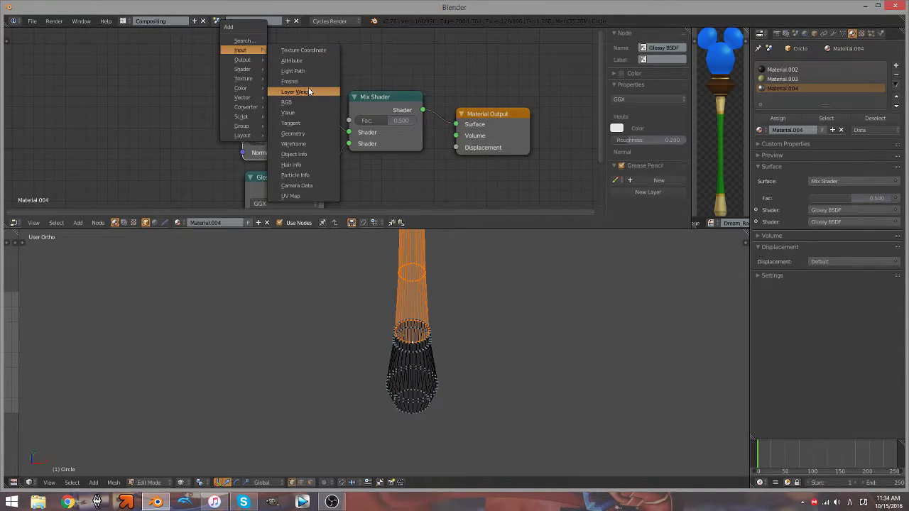
pyautogui.click(309, 91)
pyautogui.click(256, 129)
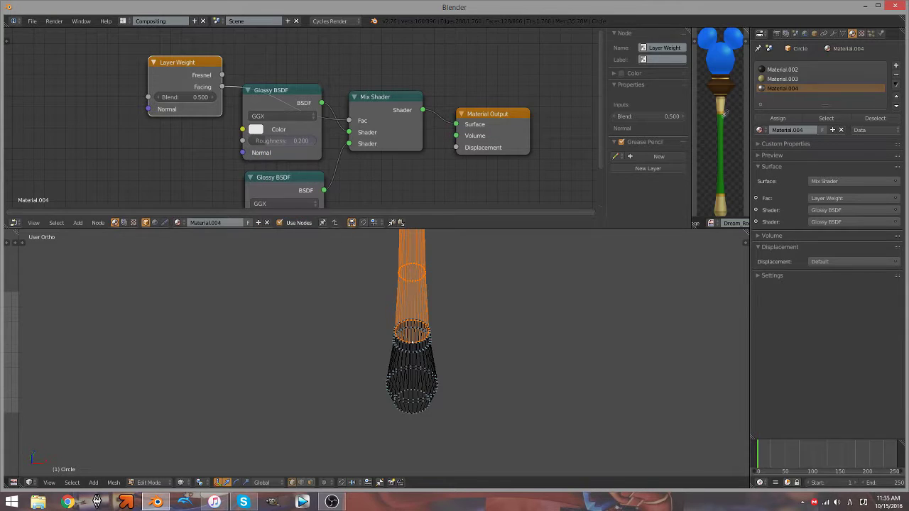
pyautogui.scroll(-1, 300, 200)
pyautogui.click(263, 202)
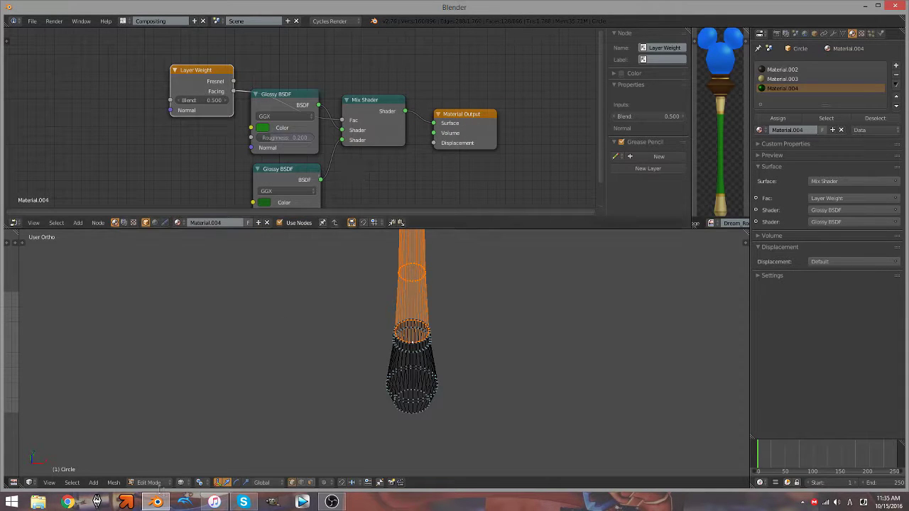
# Preview the green glossy shaft in Rendered viewport shading
pyautogui.press('KP_1')
pyautogui.click(180, 483)
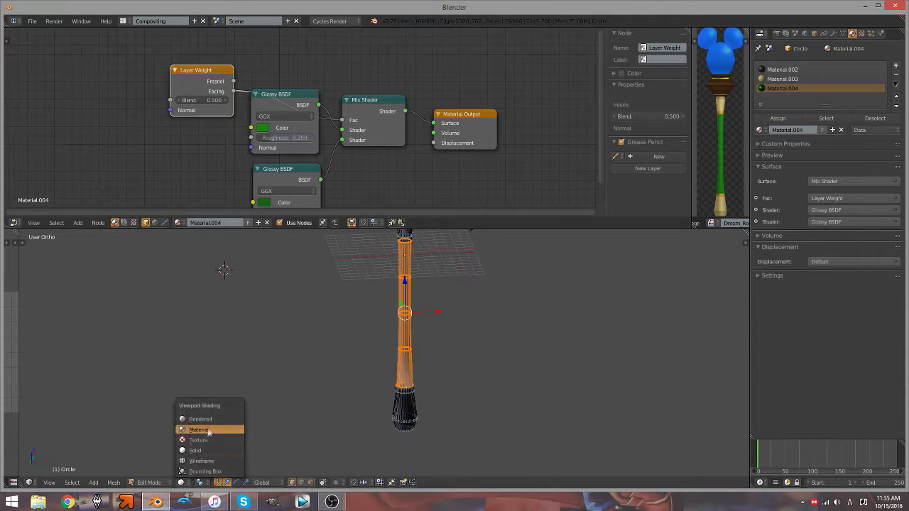
pyautogui.click(206, 440)
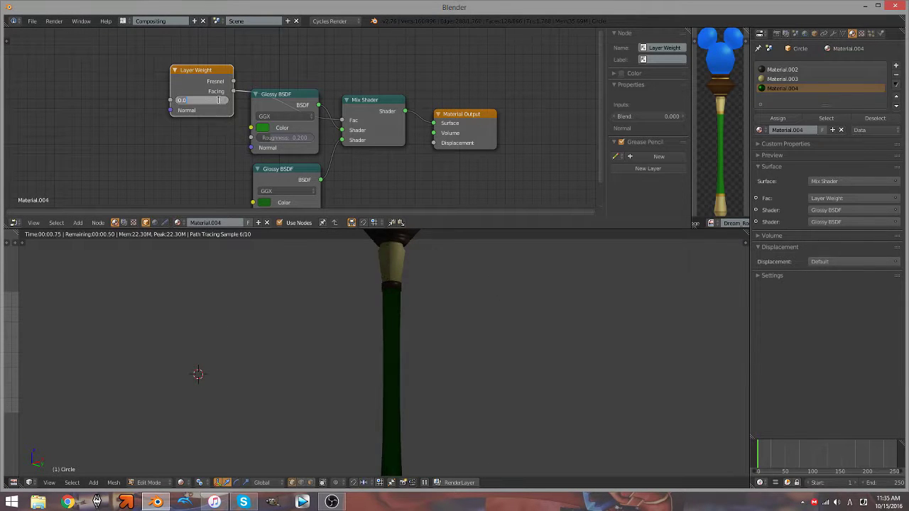
pyautogui.scroll(-2, 536, 323)
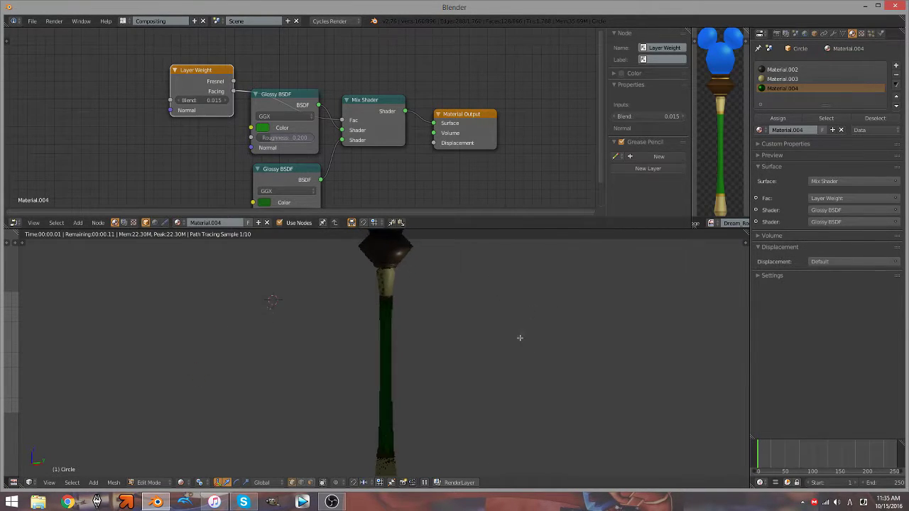
pyautogui.scroll(1, 485, 325)
# Return to solid shading and inspect the staff's rings from the front in X-ray view
pyautogui.hotkey('shift', 'z')
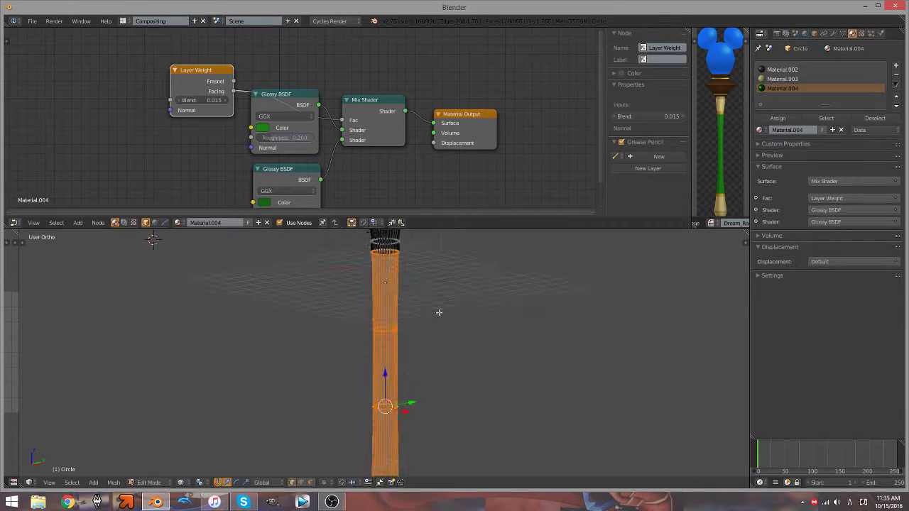
pyautogui.press('KP_1')
pyautogui.press('z')
pyautogui.moveTo(386, 397)
pyautogui.mouseDown(button='middle')
pyautogui.moveTo(386, 440)
pyautogui.moveTo(440, 277)
pyautogui.moveTo(432, 432)
pyautogui.mouseUp(button='middle')
pyautogui.scroll(5, 386, 455)
pyautogui.scroll(-5, 385, 455)
pyautogui.press('z')
pyautogui.press('z')
pyautogui.press('KP_1')
pyautogui.press('a')
pyautogui.scroll(3, 414, 310)
# Select the two thin horizontal face rings around the staff
pyautogui.scroll(-3, 413, 310)
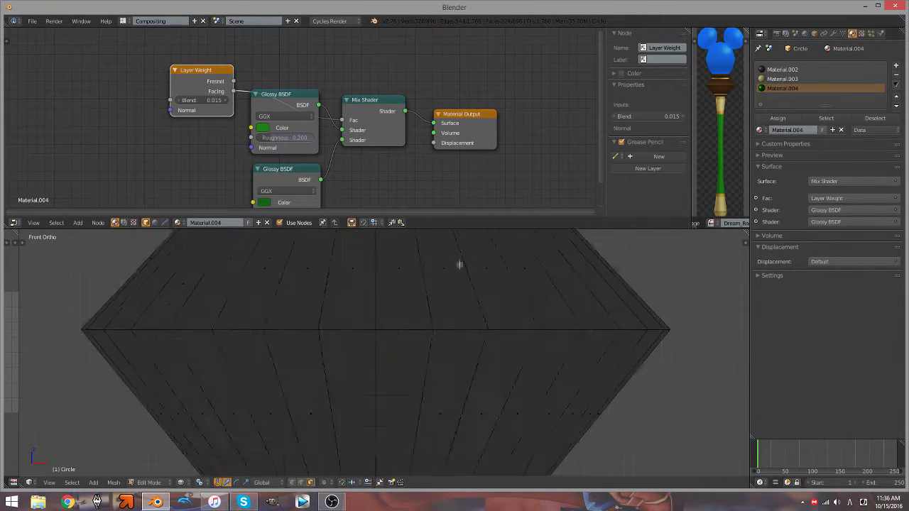
pyautogui.scroll(3, 466, 262)
pyautogui.keyDown('alt'); pyautogui.rightClick(441, 297); pyautogui.keyUp('alt')
pyautogui.keyDown('alt'); pyautogui.rightClick(435, 283); pyautogui.keyUp('alt')
# Add a slot with Material.005, a copy of the glossy material, and colour it gold
pyautogui.click(896, 65)
pyautogui.click(811, 130)
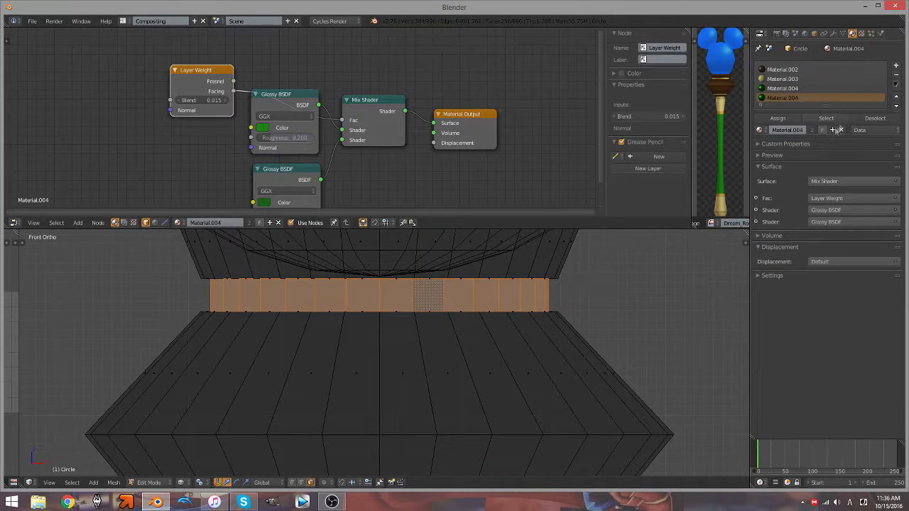
pyautogui.click(262, 127)
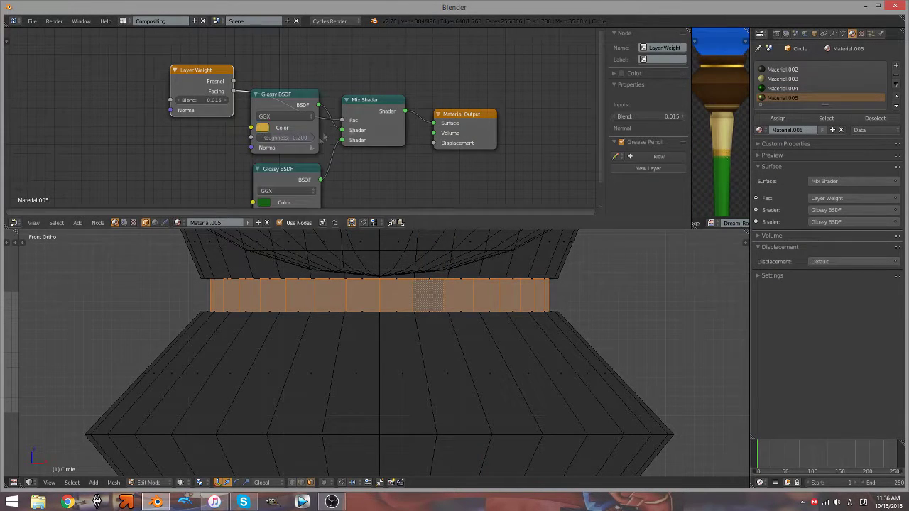
pyautogui.scroll(-5, 397, 234)
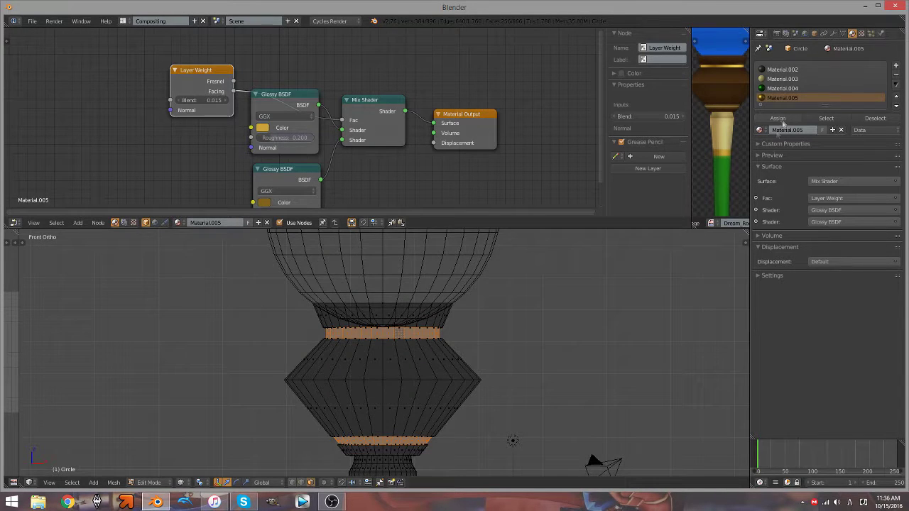
# Assign Material.005 to the bands, preview them rendered, then return to solid shading
pyautogui.click(180, 483)
pyautogui.click(199, 407)
pyautogui.scroll(-4, 499, 329)
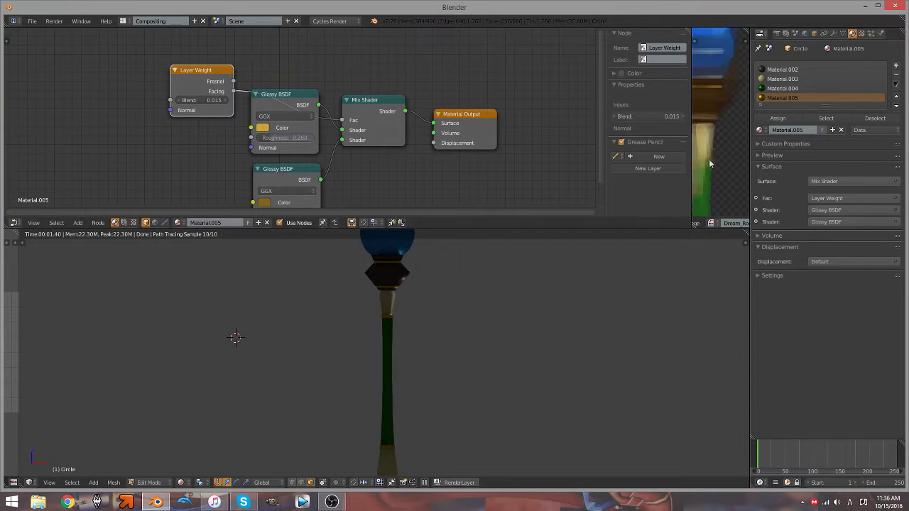
pyautogui.scroll(4, 424, 271)
pyautogui.scroll(4, 424, 270)
pyautogui.scroll(3, 421, 389)
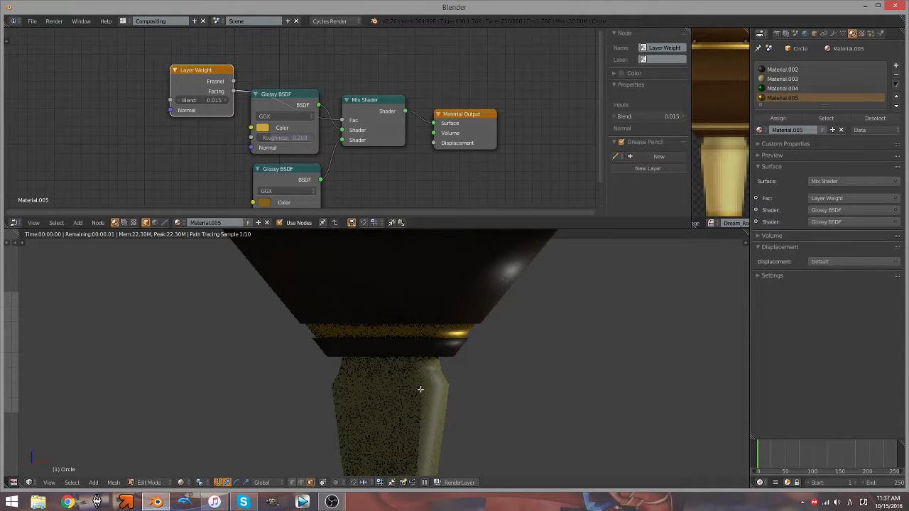
pyautogui.click(181, 483)
pyautogui.click(205, 440)
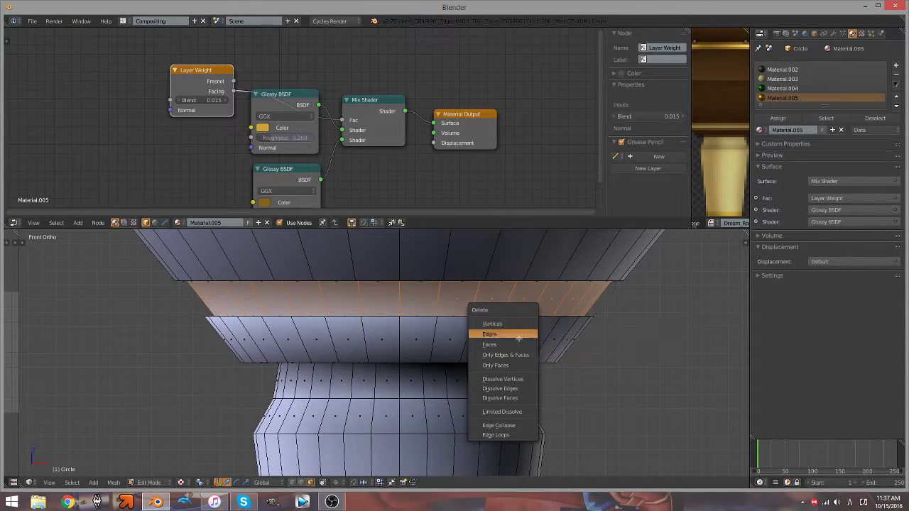
# Select the extra edge ring near the collar and dissolve it
pyautogui.scroll(-2, 276, 361)
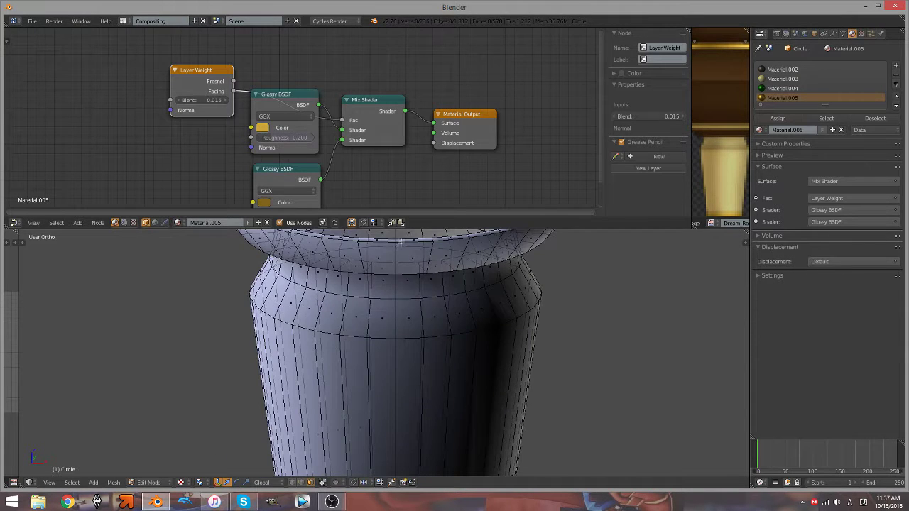
pyautogui.scroll(-4, 304, 427)
pyautogui.scroll(2, 304, 427)
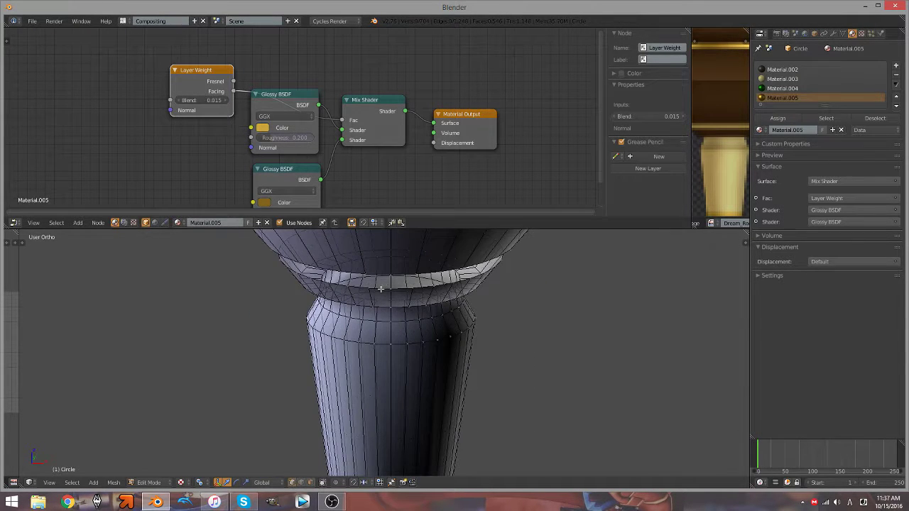
pyautogui.click(72, 482)
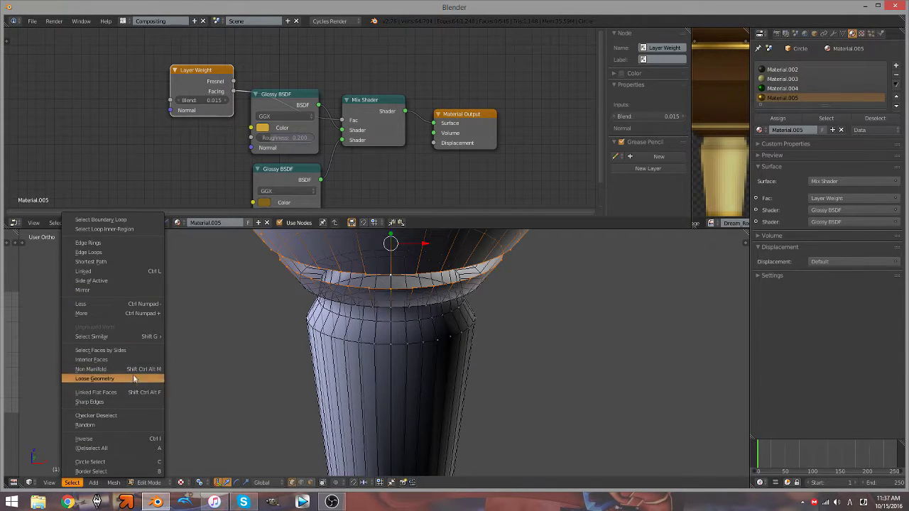
pyautogui.moveTo(132, 351)
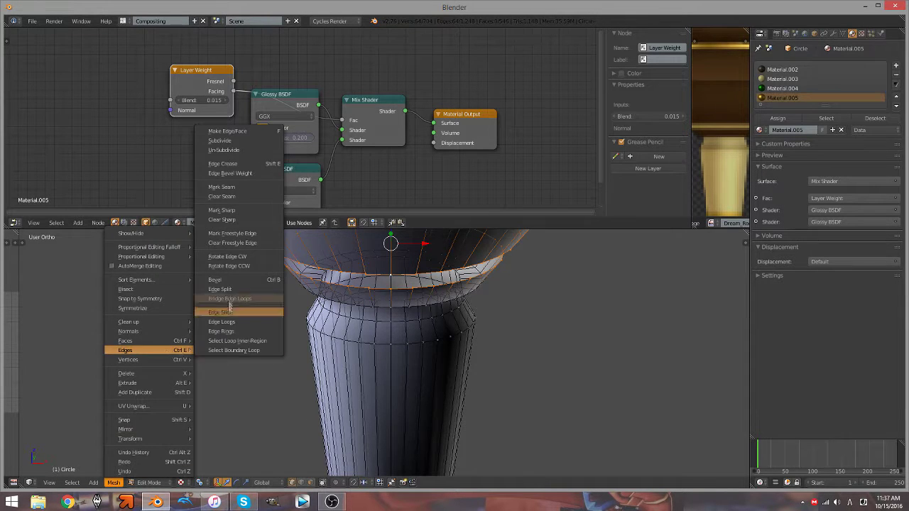
pyautogui.click(230, 312)
pyautogui.hotkey('ctrl', 'e')
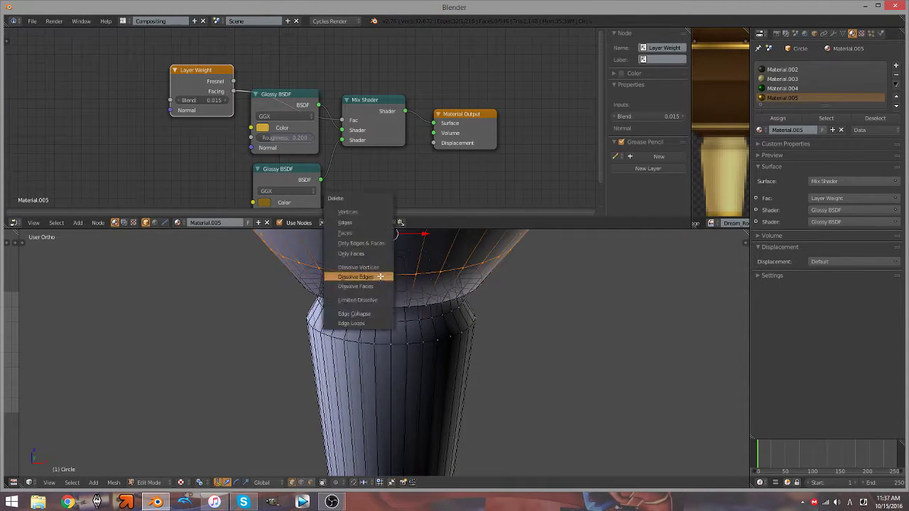
pyautogui.click(356, 270)
# Delete the selected ring of faces below the dark cone
pyautogui.scroll(-3, 406, 278)
pyautogui.scroll(-3, 439, 338)
pyautogui.scroll(6, 439, 338)
pyautogui.scroll(-3, 403, 348)
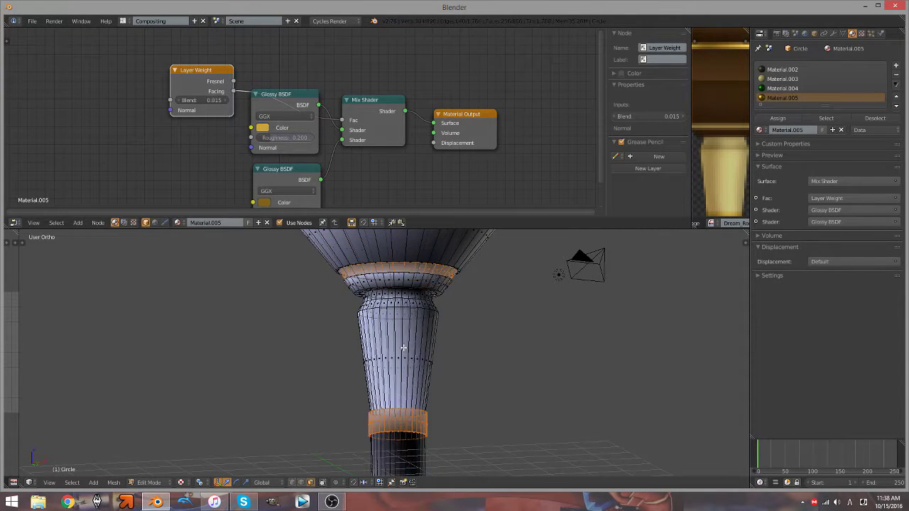
pyautogui.scroll(2, 403, 298)
pyautogui.scroll(2, 405, 240)
pyautogui.scroll(-2, 373, 283)
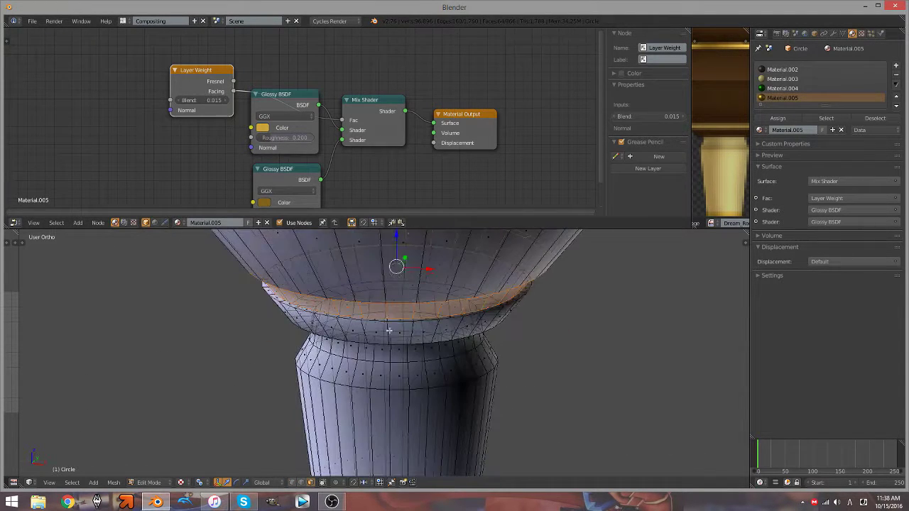
pyautogui.press('x')
pyautogui.click(356, 319)
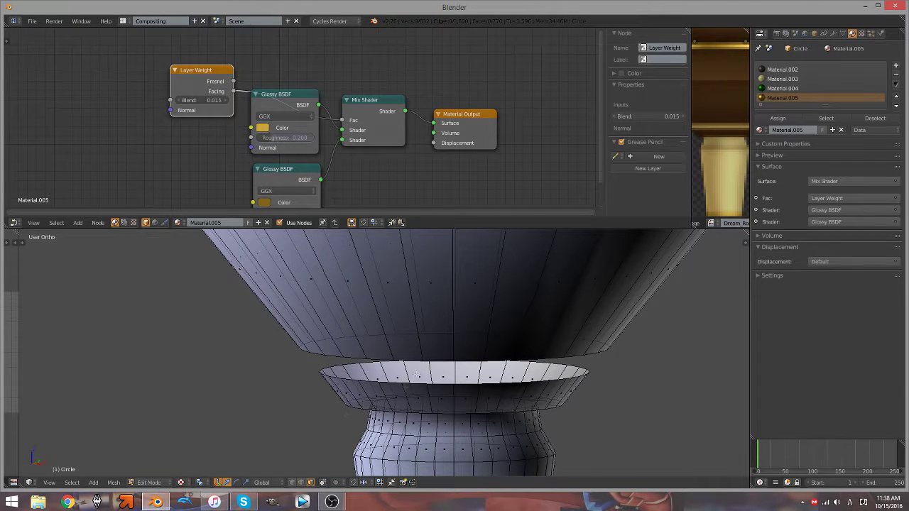
# Apply Edge Split to the collar edge loop for a crisp lip
pyautogui.click(114, 483)
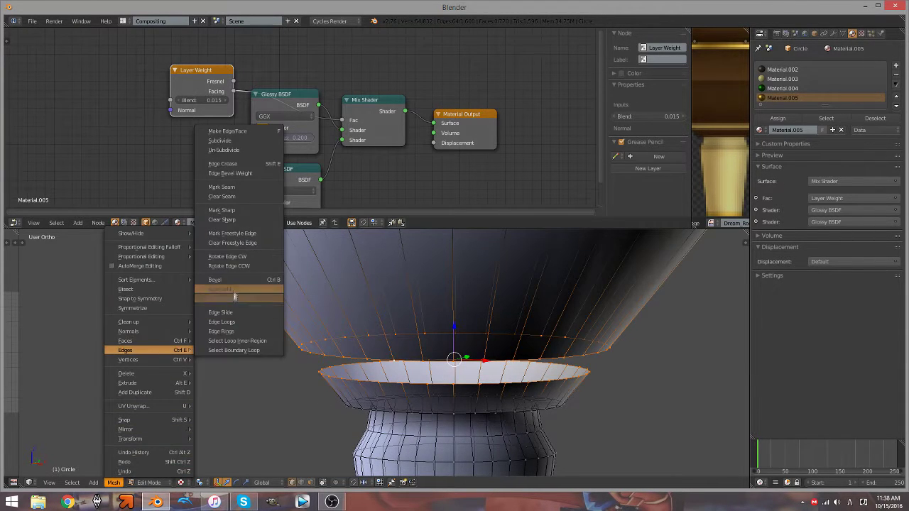
pyautogui.click(235, 293)
pyautogui.scroll(3, 369, 341)
# Assign the gold Material.003 to the selected ring and preview it in Rendered shading
pyautogui.click(783, 78)
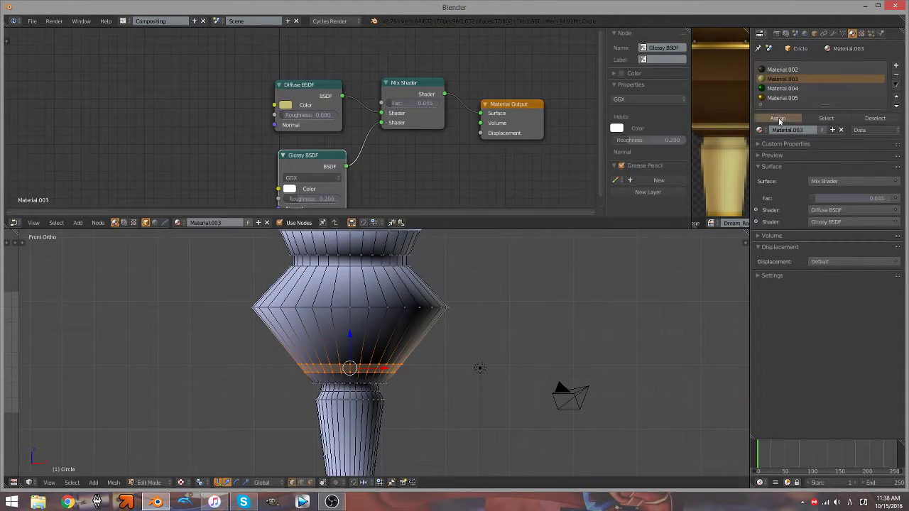
pyautogui.scroll(2, 370, 341)
pyautogui.click(180, 482)
pyautogui.click(188, 409)
pyautogui.scroll(3, 455, 292)
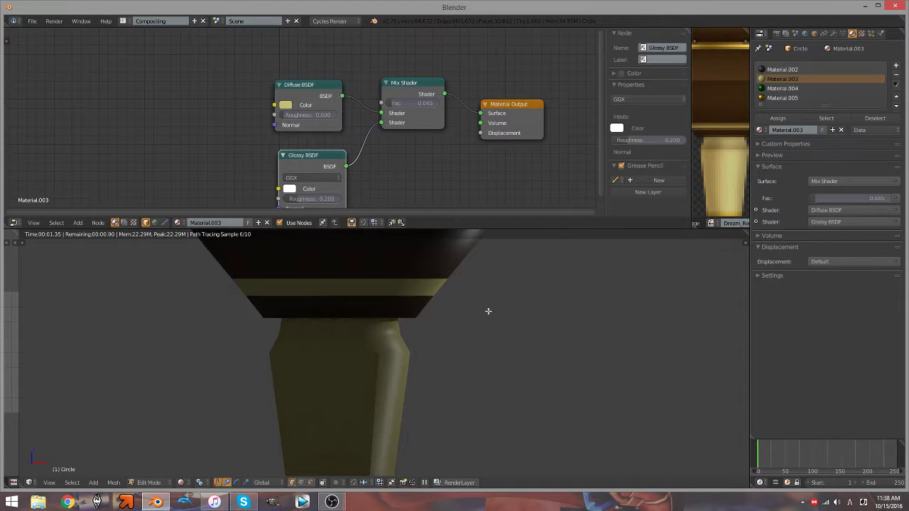
pyautogui.scroll(-8, 483, 316)
pyautogui.scroll(-5, 477, 328)
pyautogui.click(123, 21)
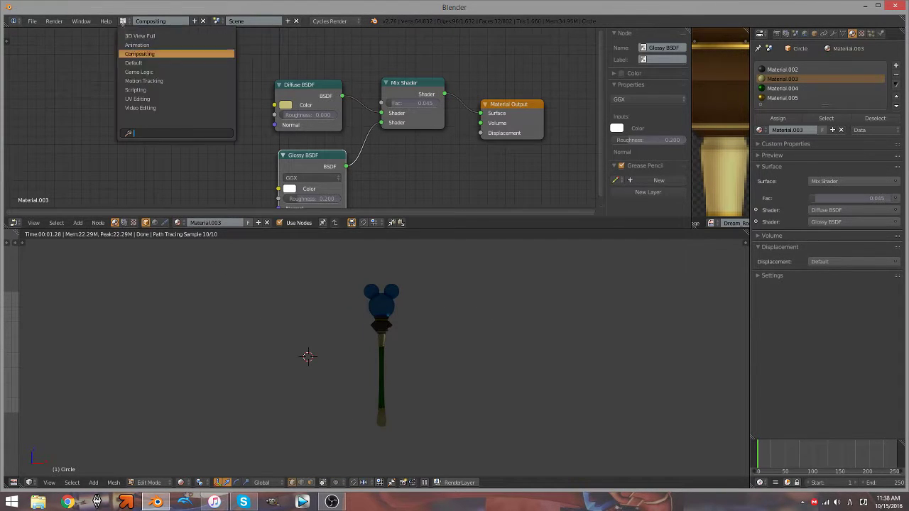
# In the Default layout, add a Subdivision Surface modifier to the staff
pyautogui.click(135, 62)
pyautogui.press('Tab')
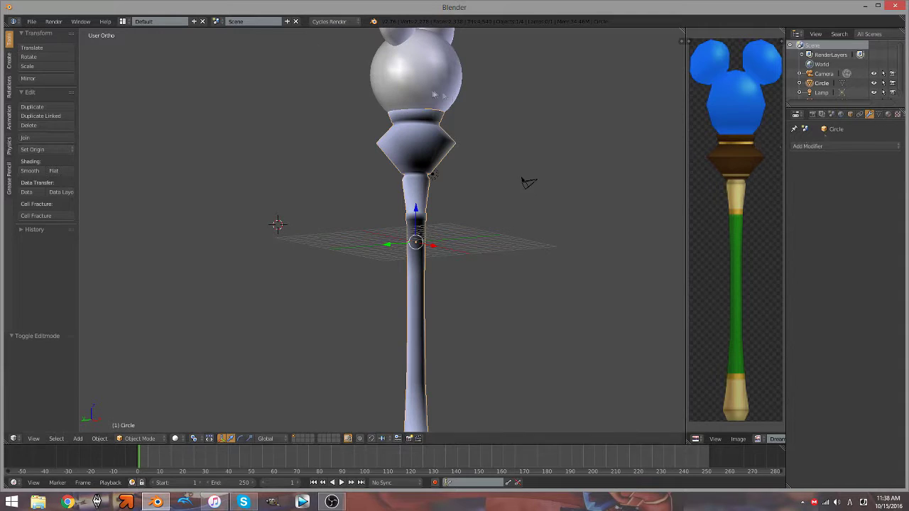
pyautogui.click(845, 145)
pyautogui.click(723, 303)
pyautogui.press('Tab')
# Slide an edge loop along the shaft and remove the Subdivision Surface modifier
pyautogui.scroll(2, 457, 144)
pyautogui.press('g')
pyautogui.press('g')
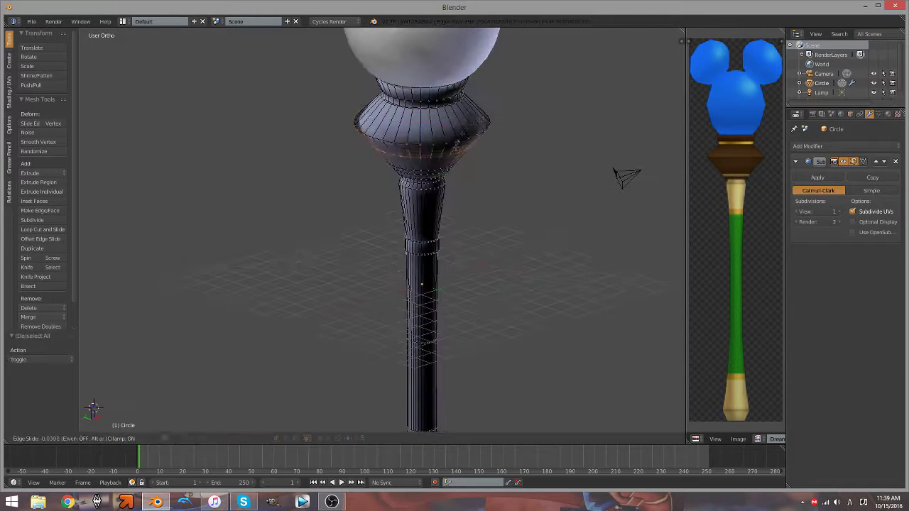
pyautogui.click(491, 119)
pyautogui.click(895, 162)
pyautogui.scroll(-3, 544, 178)
pyautogui.press('Tab')
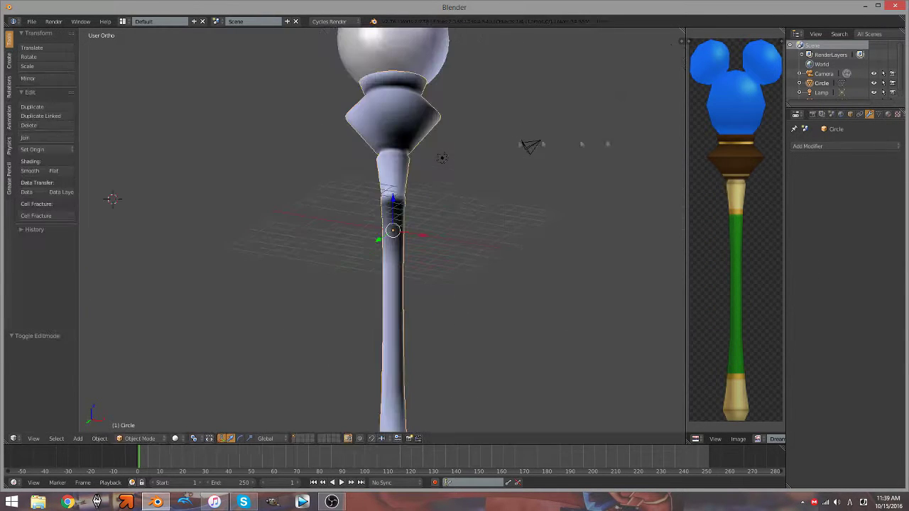
# Add an Edge Split modifier with a 30° split angle to the staff
pyautogui.click(845, 146)
pyautogui.click(719, 221)
pyautogui.scroll(3, 498, 213)
pyautogui.moveTo(625, 248); pyautogui.dragTo(597, 299, button='middle')
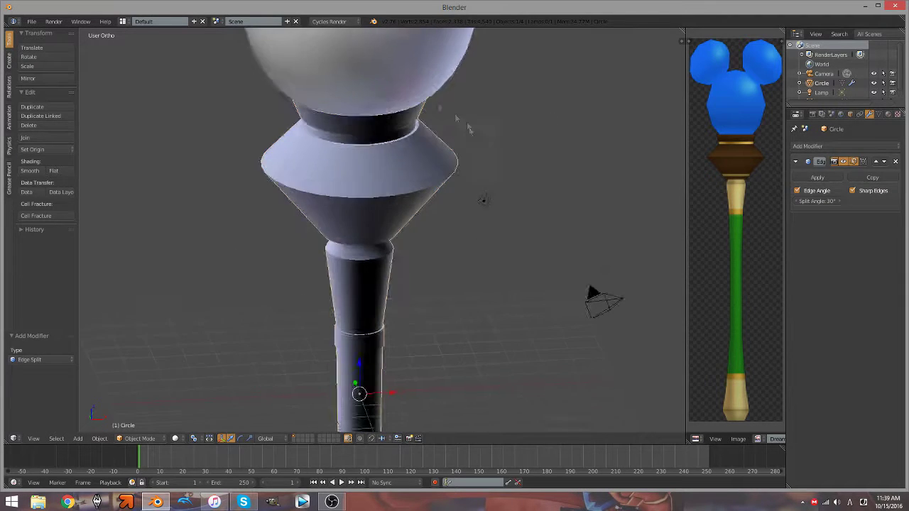
pyautogui.scroll(-4, 387, 226)
# Join the sphere head and the staff body into one object
pyautogui.rightClick(387, 226)
pyautogui.keyDown('shift'); pyautogui.rightClick(387, 226); pyautogui.keyUp('shift')
pyautogui.click(28, 138)
pyautogui.moveTo(523, 152)
pyautogui.mouseDown(button='middle')
pyautogui.moveTo(503, 215)
pyautogui.moveTo(490, 183)
pyautogui.mouseUp(button='middle')
# Preview the staff in Rendered shading, then toggle back to Solid
pyautogui.click(175, 439)
pyautogui.click(203, 373)
pyautogui.scroll(3, 582, 196)
pyautogui.scroll(-2, 412, 312)
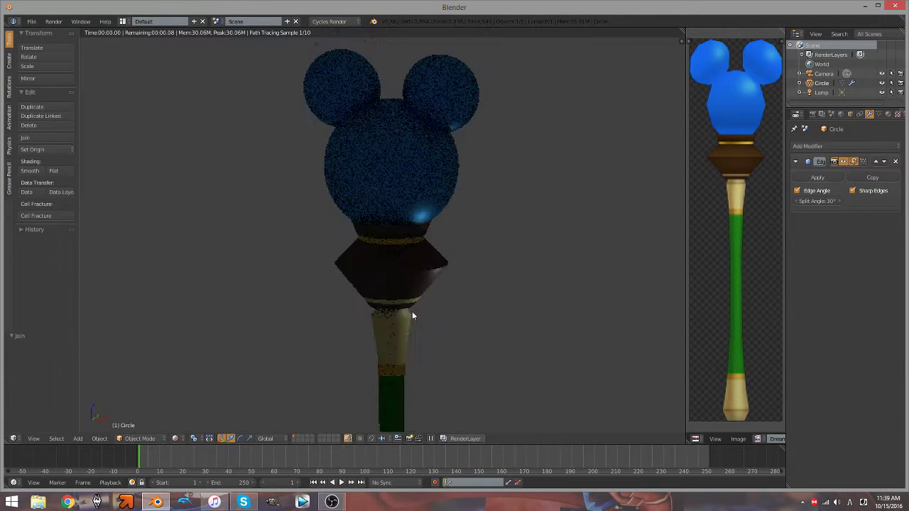
pyautogui.hotkey('shift', 'z')
pyautogui.scroll(-3, 535, 267)
pyautogui.hotkey('shift', 'z')
# Save the scene as Dream_Rod.blend
pyautogui.scroll(5, 525, 260)
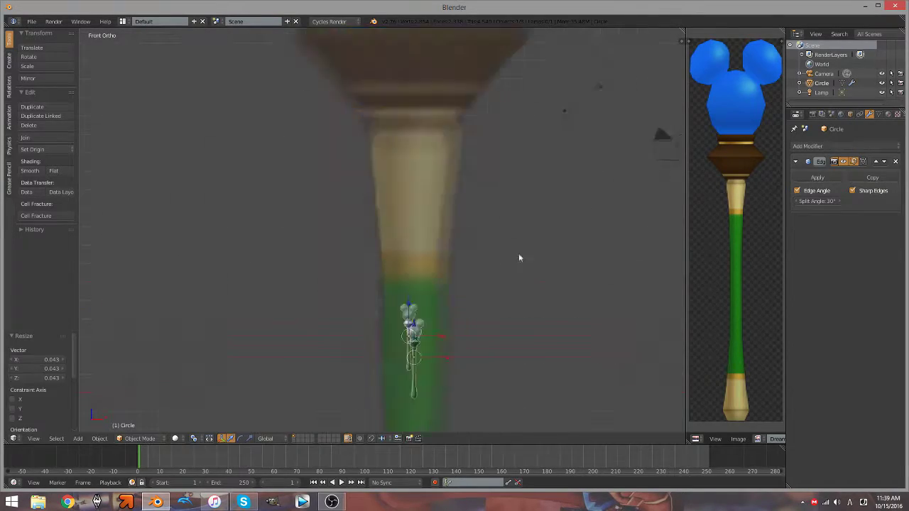
pyautogui.hotkey('ctrl', 's')
pyautogui.click(891, 49)
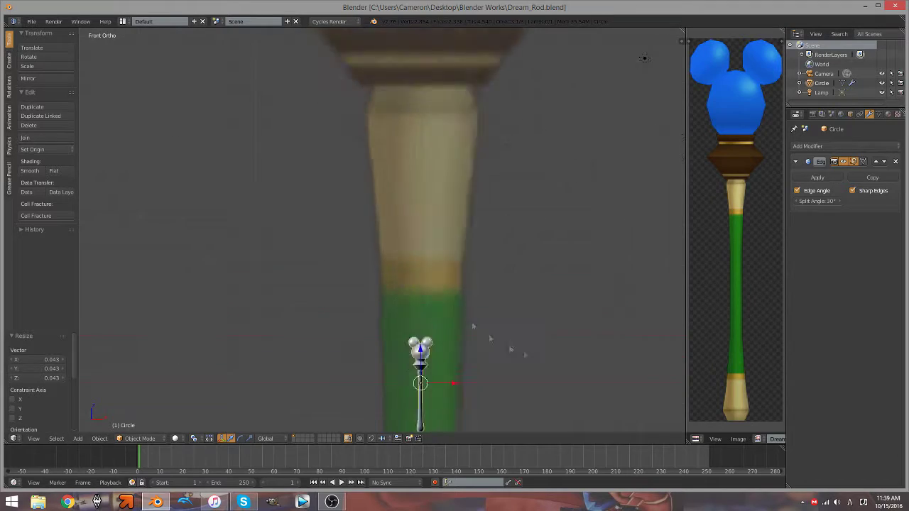
pyautogui.scroll(-3, 511, 298)
# Add a ground plane and scale it up under the staff
pyautogui.hotkey('shift', 'a')
pyautogui.hotkey('shift', 'a')
pyautogui.click(461, 171)
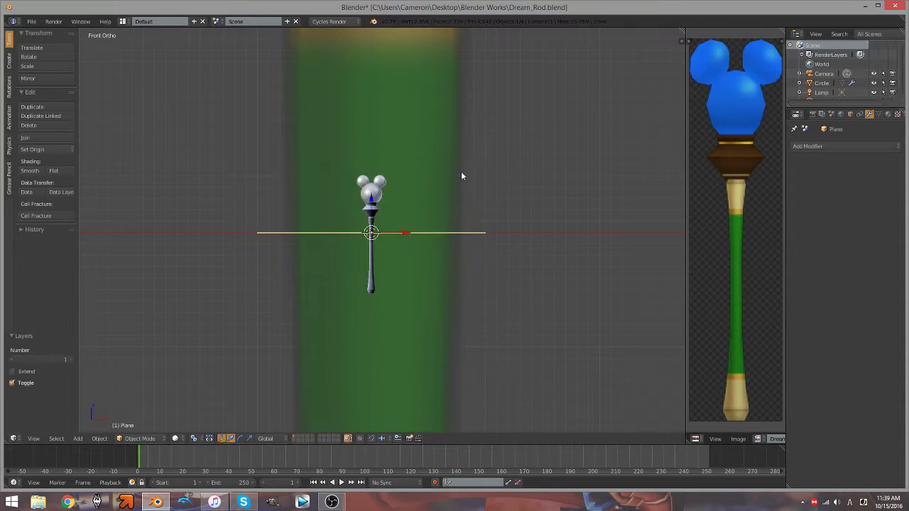
pyautogui.press('s')
pyautogui.click(509, 196)
pyautogui.moveTo(508, 196); pyautogui.dragTo(509, 235, button='middle')
pyautogui.scroll(3, 509, 234)
# Rotate the staff -90° so it lies horizontal
pyautogui.press('KP_1')
pyautogui.scroll(-3, 444, 88)
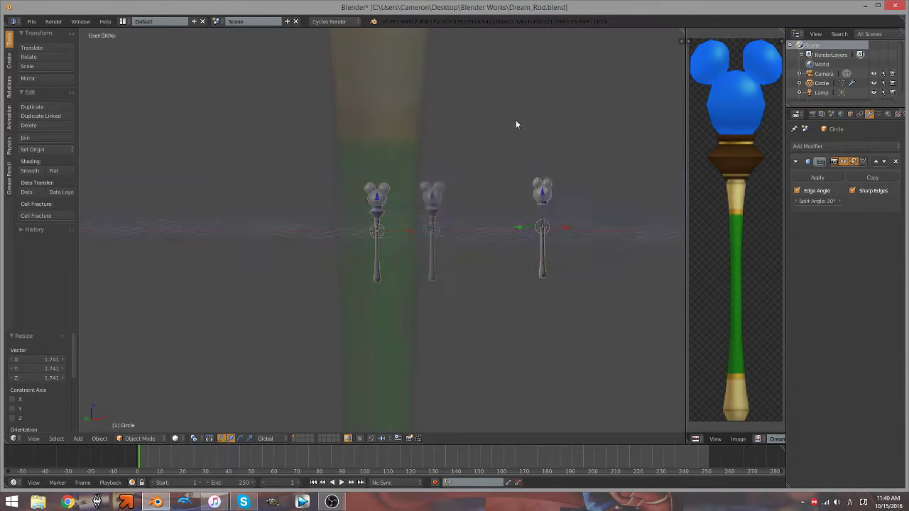
pyautogui.scroll(4, 444, 88)
pyautogui.write('r-90')
pyautogui.press('Return')
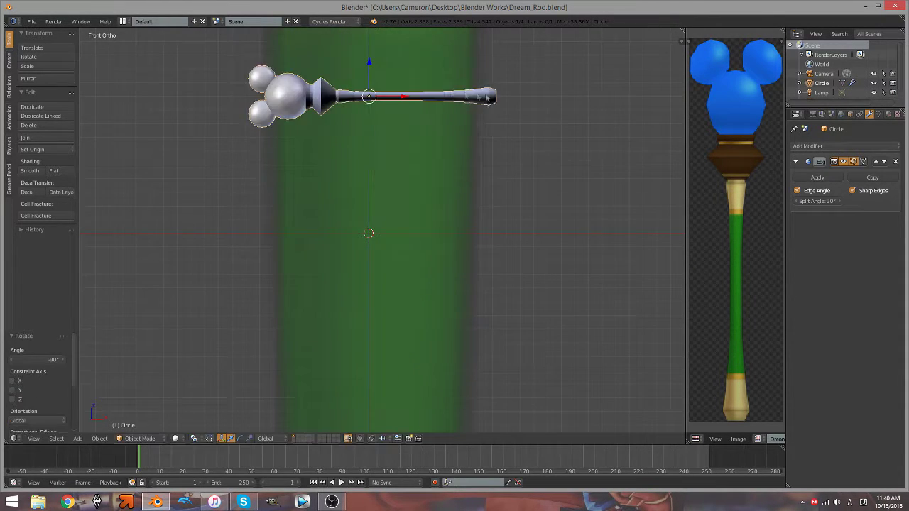
# Lower the staff vertically onto the plane with a slight tilt
pyautogui.moveTo(444, 88); pyautogui.dragTo(458, 129, button='middle')
pyautogui.press('r')
pyautogui.press('z')
pyautogui.press('g')
pyautogui.press('z')
pyautogui.press('KP_1')
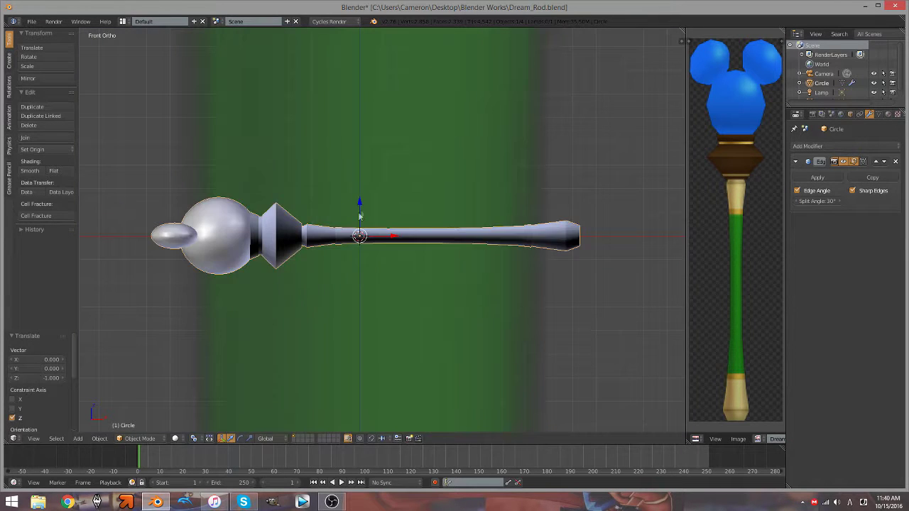
pyautogui.press('r')
pyautogui.click(516, 208)
pyautogui.press('g')
pyautogui.press('z')
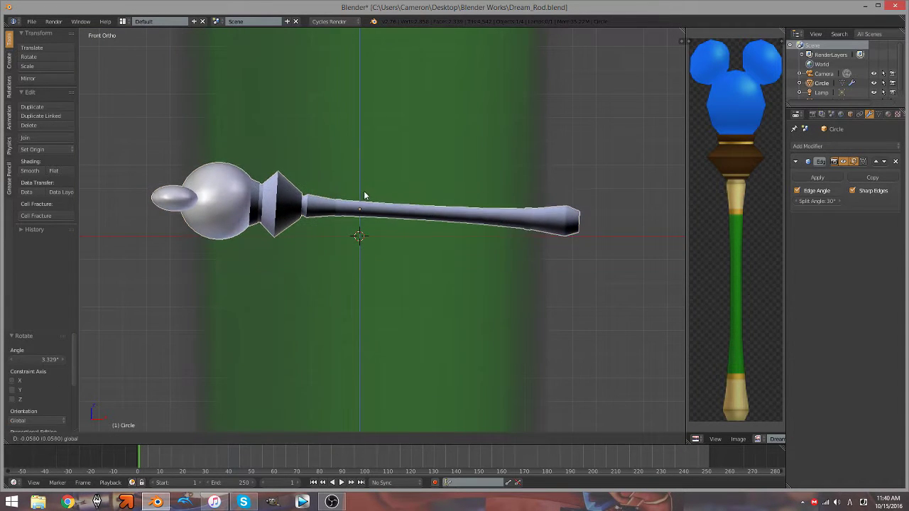
pyautogui.click(362, 179)
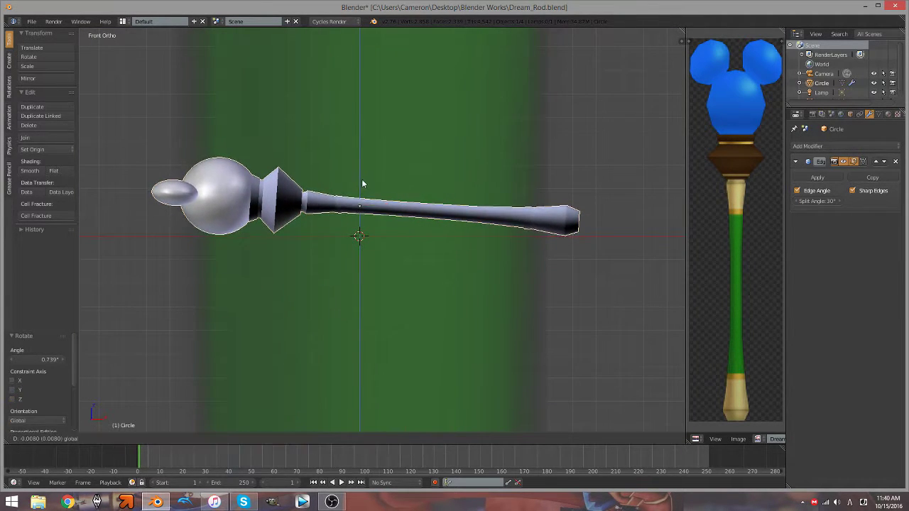
# Turn the staff about the Z axis to −50.842° and view it from the side
pyautogui.moveTo(361, 179); pyautogui.dragTo(511, 205, button='middle')
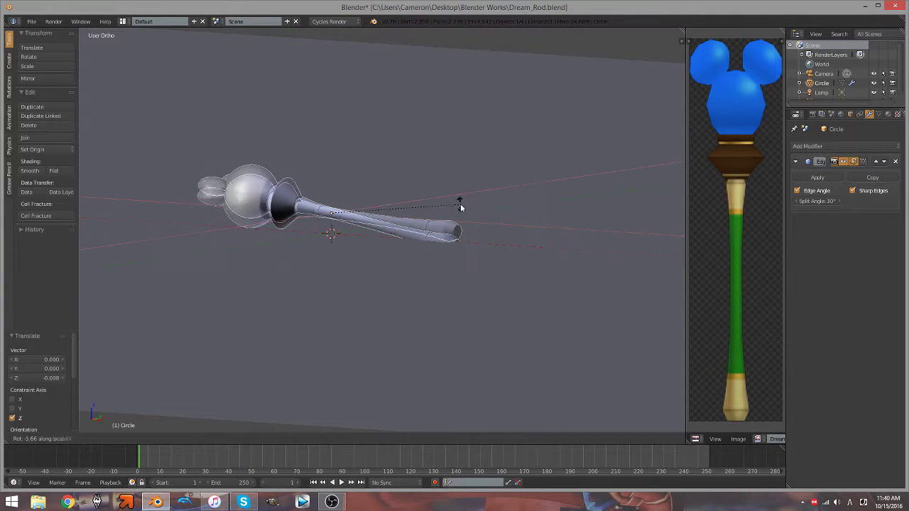
pyautogui.press('z')
pyautogui.press('z')
pyautogui.click(402, 85)
pyautogui.press('KP_1')
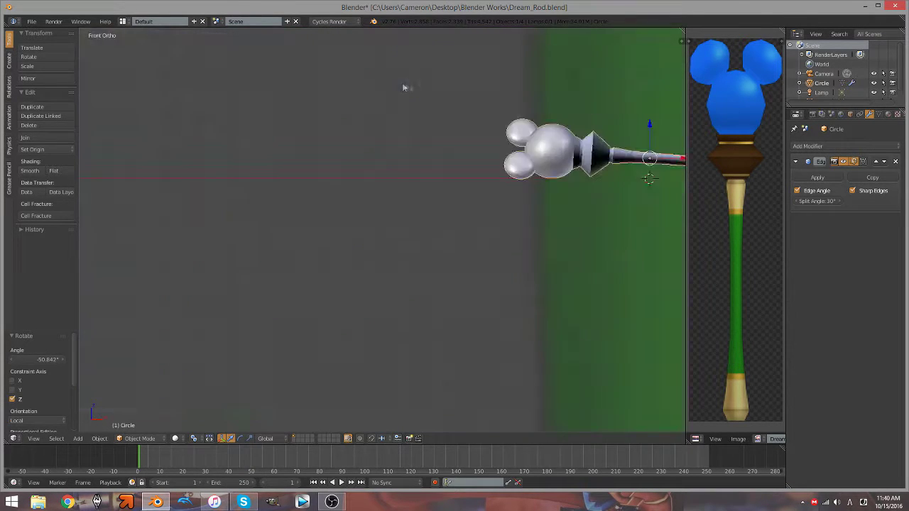
pyautogui.press('KP_3')
# Lock the camera to the view and bring it in close around the lying staff
pyautogui.press('KP_0')
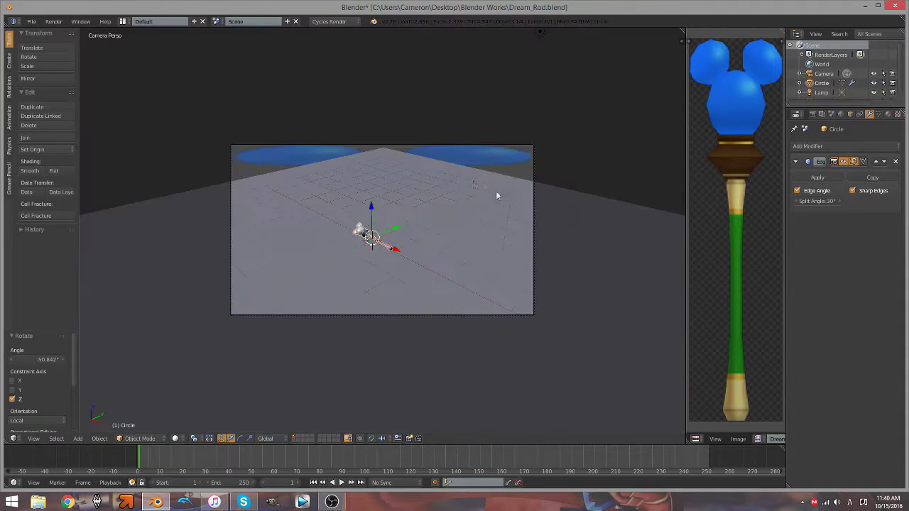
pyautogui.rightClick(498, 195)
pyautogui.press('n')
pyautogui.scroll(-5, 710, 263)
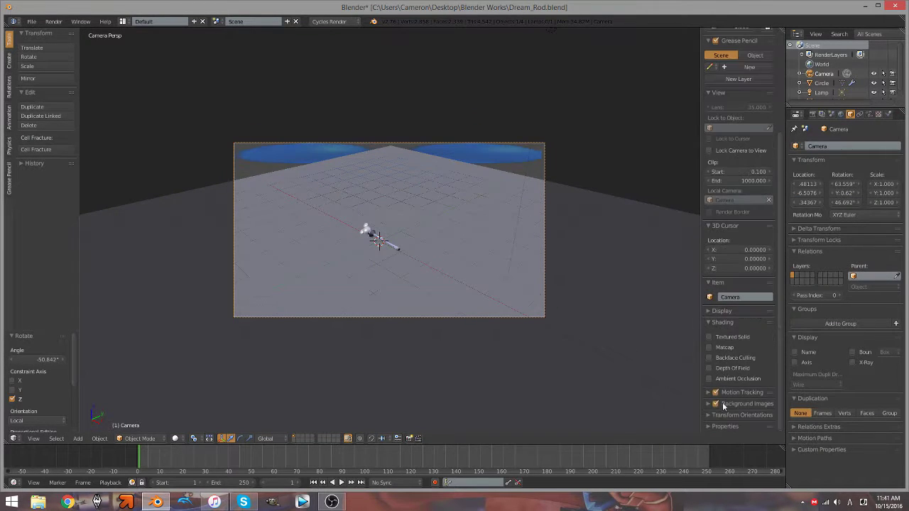
pyautogui.click(709, 188)
pyautogui.scroll(5, 417, 225)
pyautogui.moveTo(418, 225)
pyautogui.mouseDown(button='middle')
pyautogui.moveTo(419, 264)
pyautogui.moveTo(398, 213)
pyautogui.moveTo(240, 189)
pyautogui.mouseUp(button='middle')
pyautogui.scroll(-3, 419, 265)
# Rotate the staff 180° about the Z axis, then switch to the front view
pyautogui.rightClick(458, 241)
pyautogui.write('rz180')
pyautogui.press('Return')
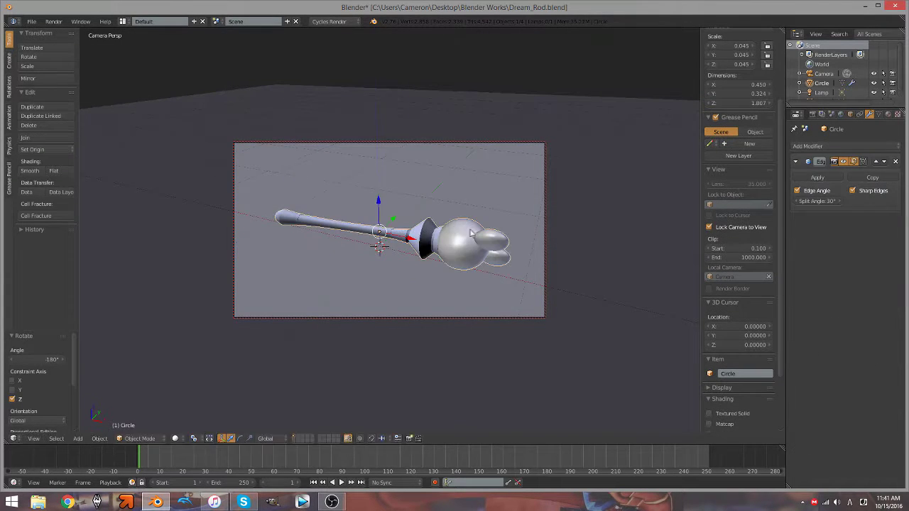
pyautogui.press('Escape')
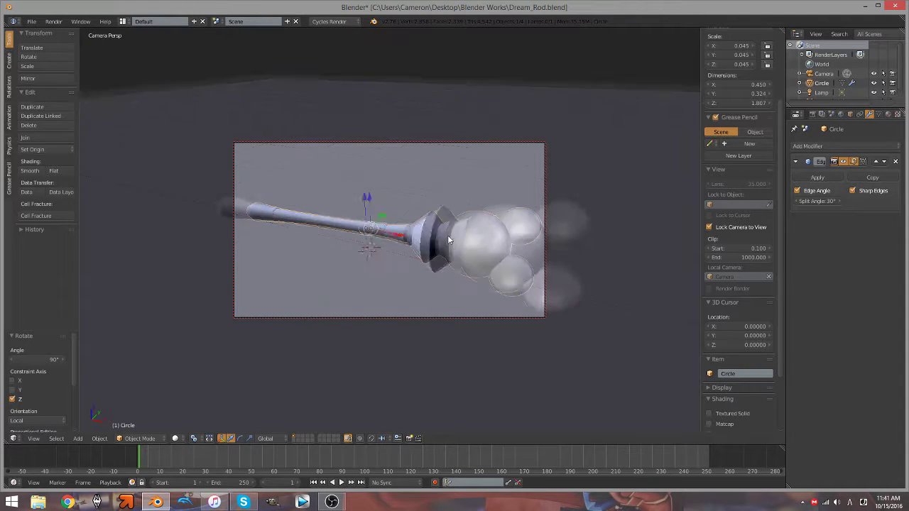
pyautogui.press('KP_1')
# Change the lamp type to Sun and move it beside the staff
pyautogui.click(869, 114)
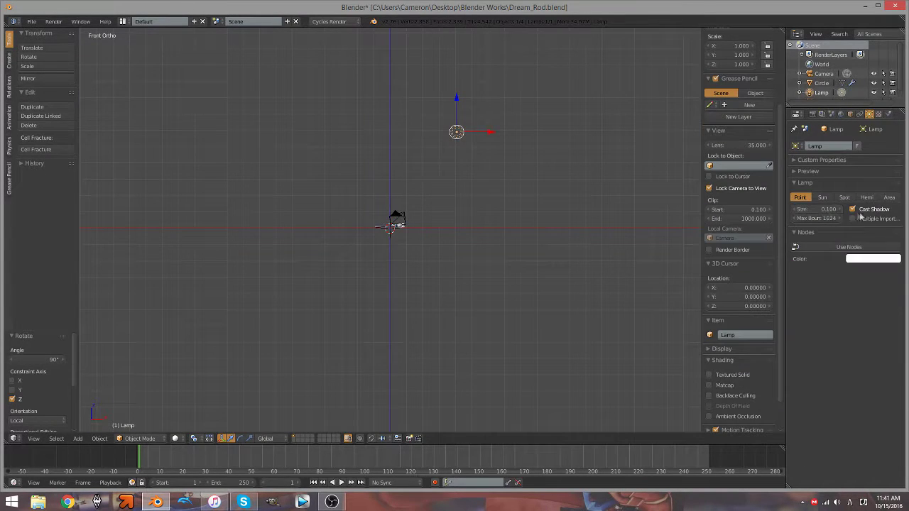
pyautogui.click(823, 197)
pyautogui.press('KP_7')
pyautogui.press('g')
pyautogui.click(411, 281)
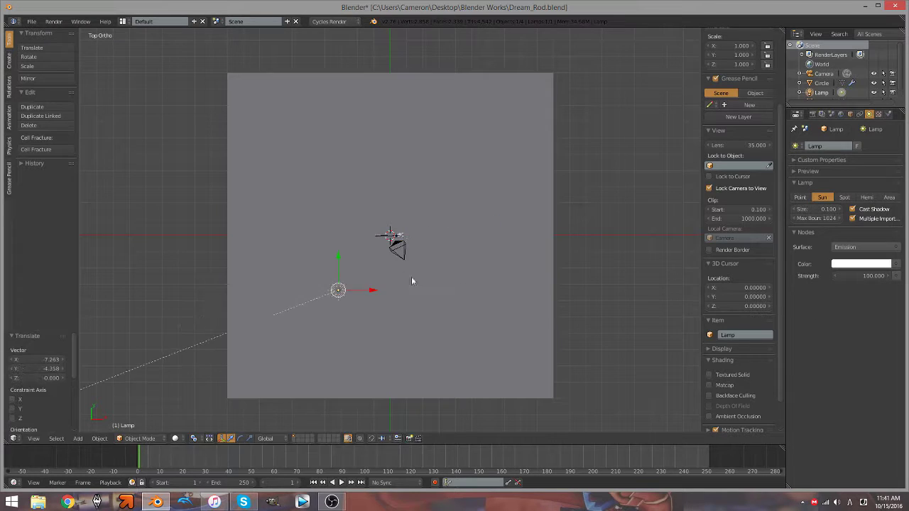
# Give the ground plane a new material
pyautogui.moveTo(306, 373)
pyautogui.mouseDown(button='middle')
pyautogui.moveTo(516, 229)
pyautogui.moveTo(570, 147)
pyautogui.mouseUp(button='middle')
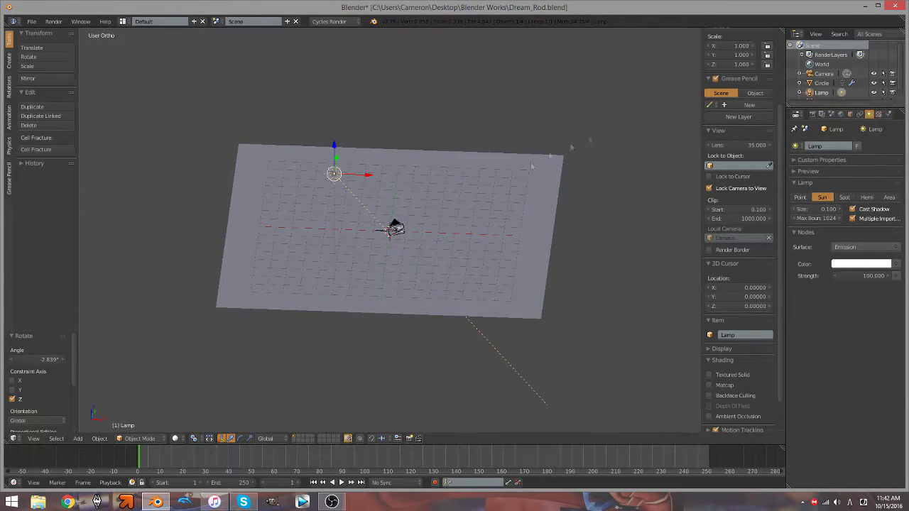
pyautogui.rightClick(554, 164)
pyautogui.click(888, 113)
pyautogui.click(851, 177)
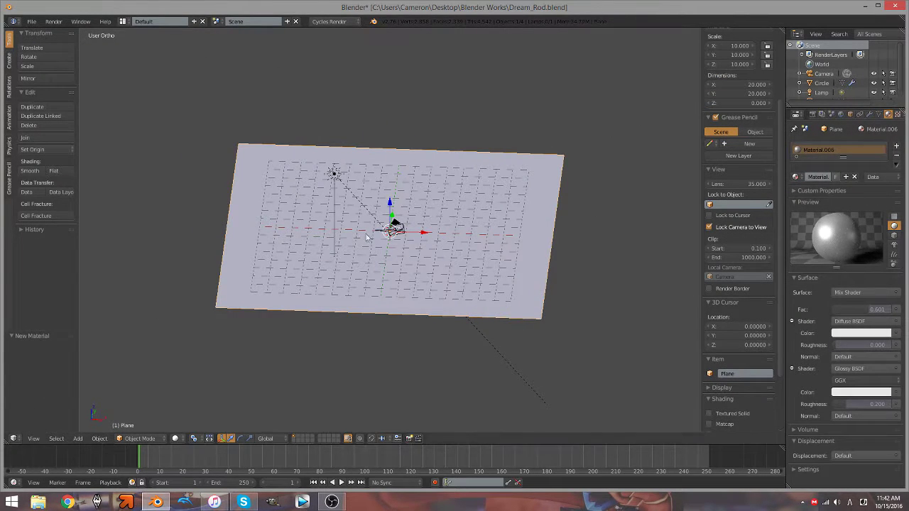
# Preview the camera view in Rendered shading and lower the sun strength to 1.5
pyautogui.press('KP_0')
pyautogui.hotkey('shift', 'z')
pyautogui.scroll(-1, 826, 97)
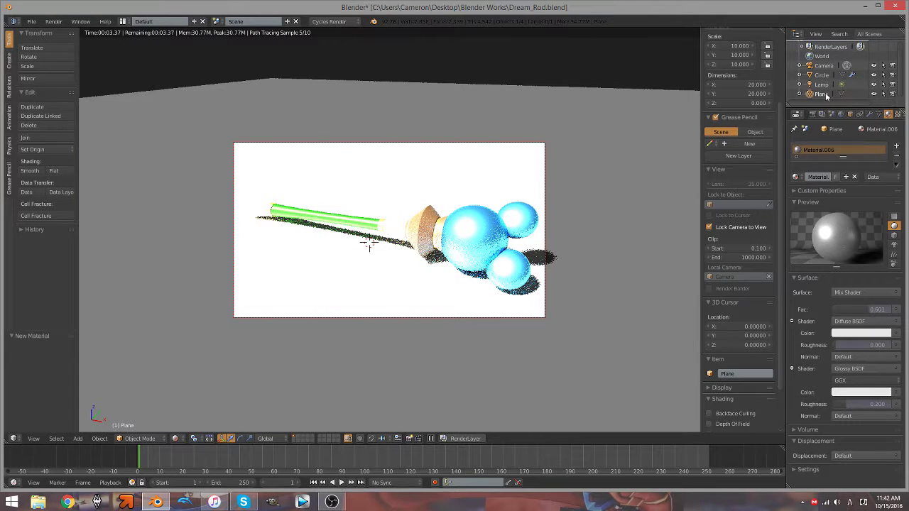
pyautogui.click(822, 85)
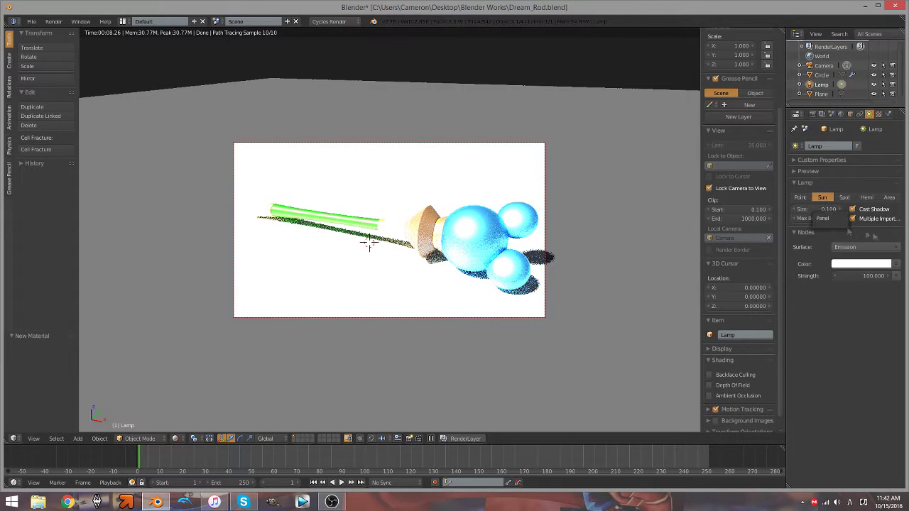
pyautogui.hotkey('ctrl', 'z')
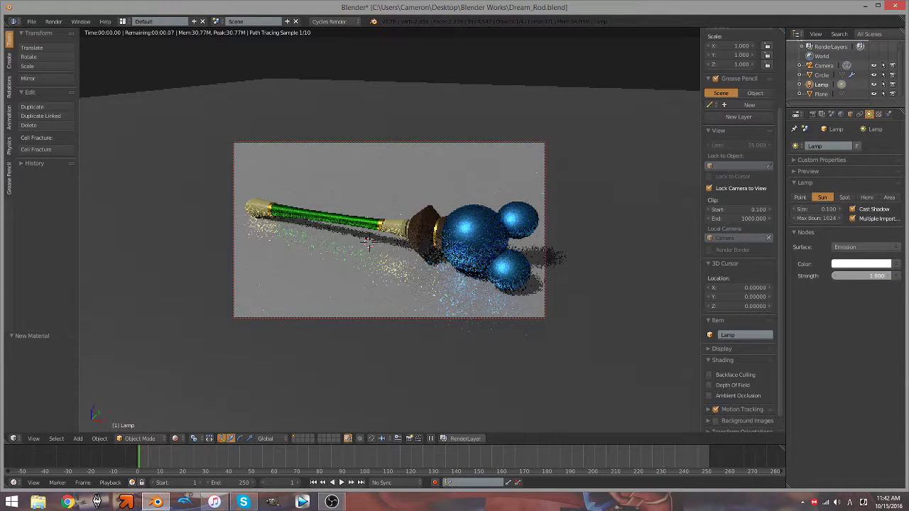
pyautogui.moveTo(863, 276); pyautogui.dragTo(849, 275)
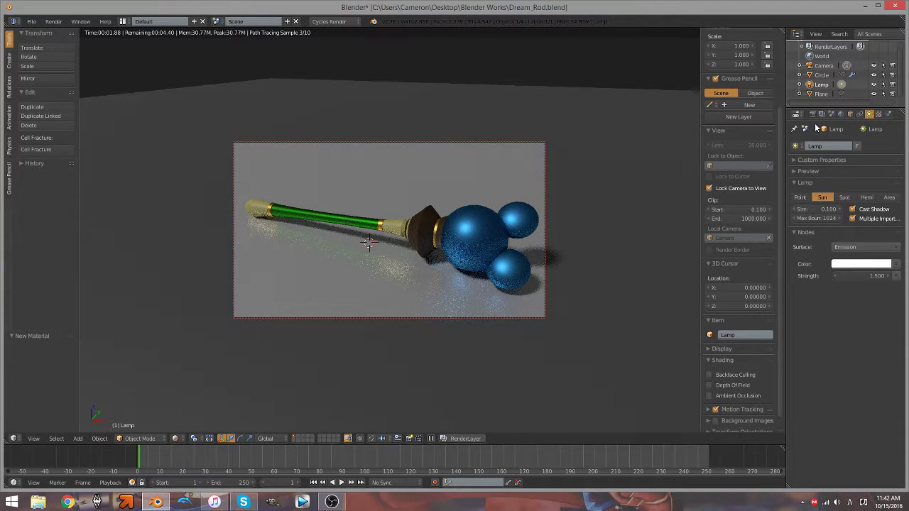
pyautogui.click(813, 114)
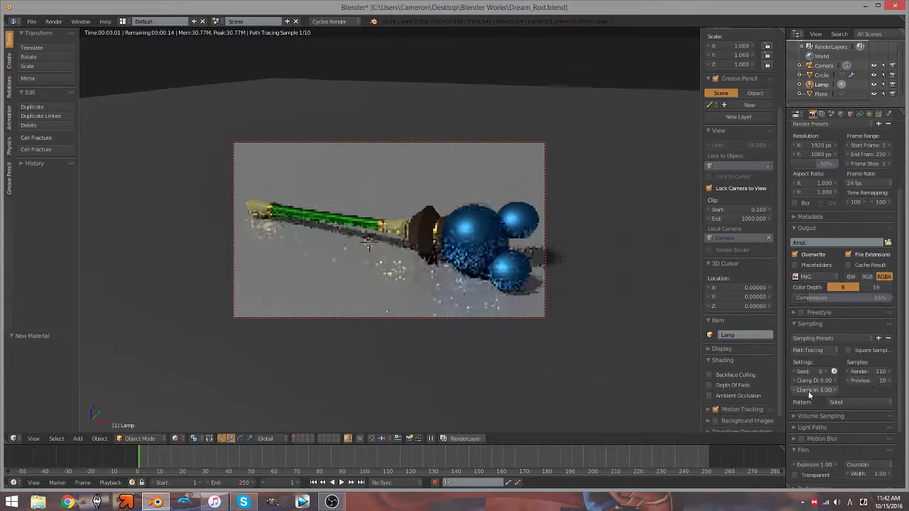
# Render the final 1920×1080 image in Cycles with F12
pyautogui.press('F12')
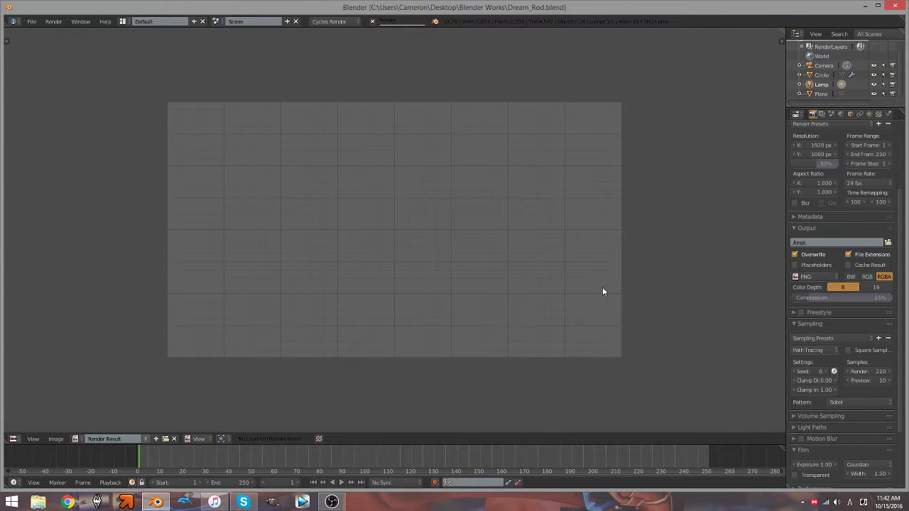